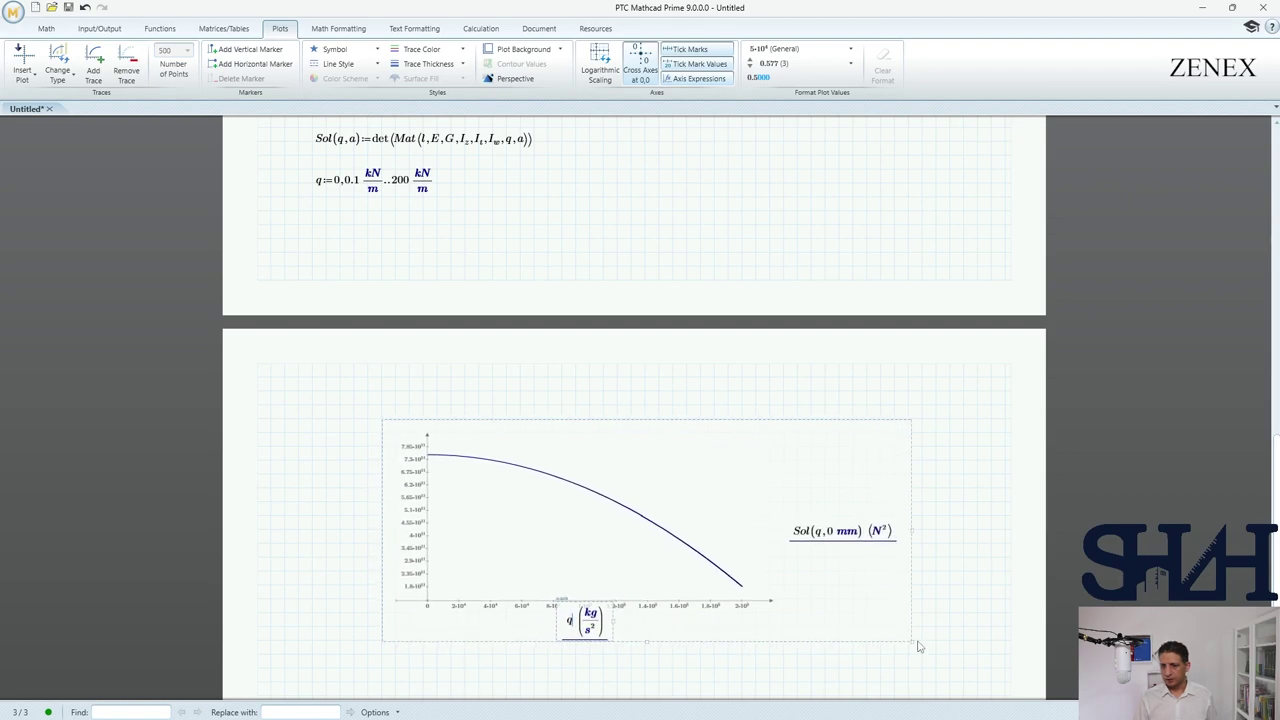
Step: Set the upper limit of the q range to 500 kN/m
double_click(400, 181)
type("500")
left_click(534, 211)
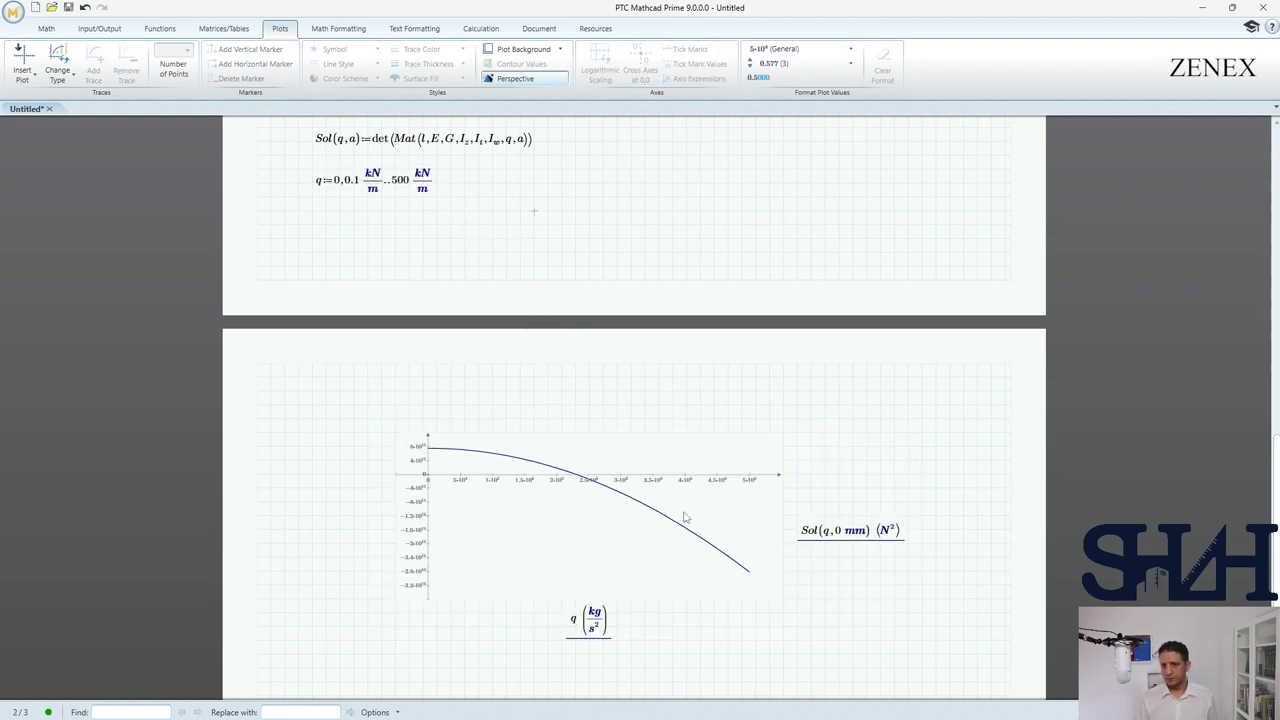
Step: Set the upper limit of the q range variable to 350 kN/m
left_click(403, 195)
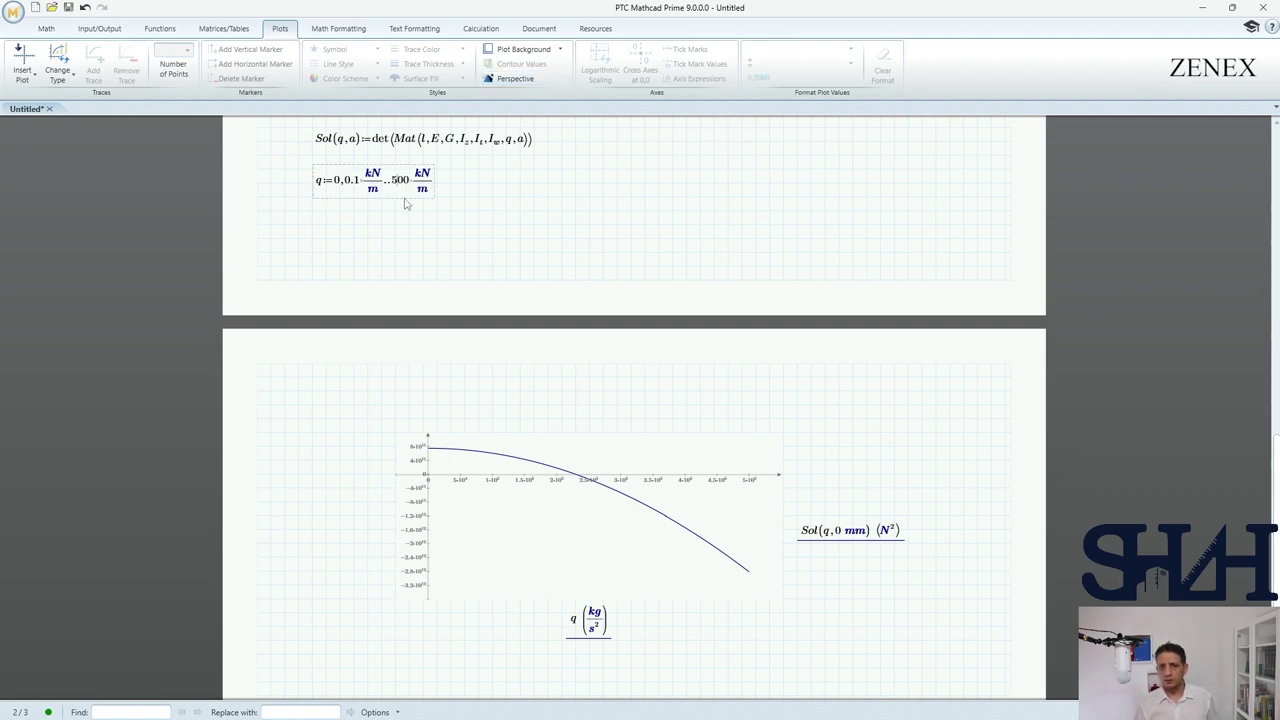
double_click(400, 181)
type("350")
left_click(575, 211)
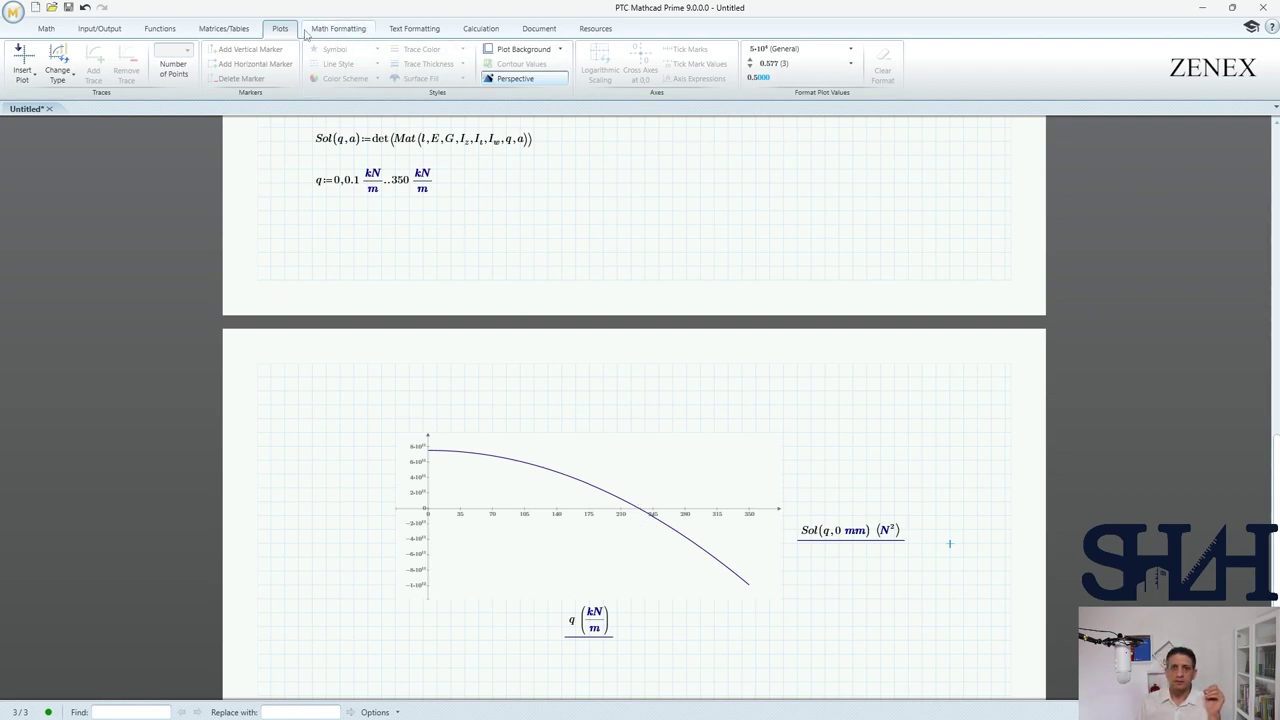
Step: Add a vertical marker to the plot where the Sol(q,0 mm) curve crosses zero, at about 230 kN/m
left_click(561, 529)
left_click(250, 49)
left_click_drag(745, 476, 639, 484)
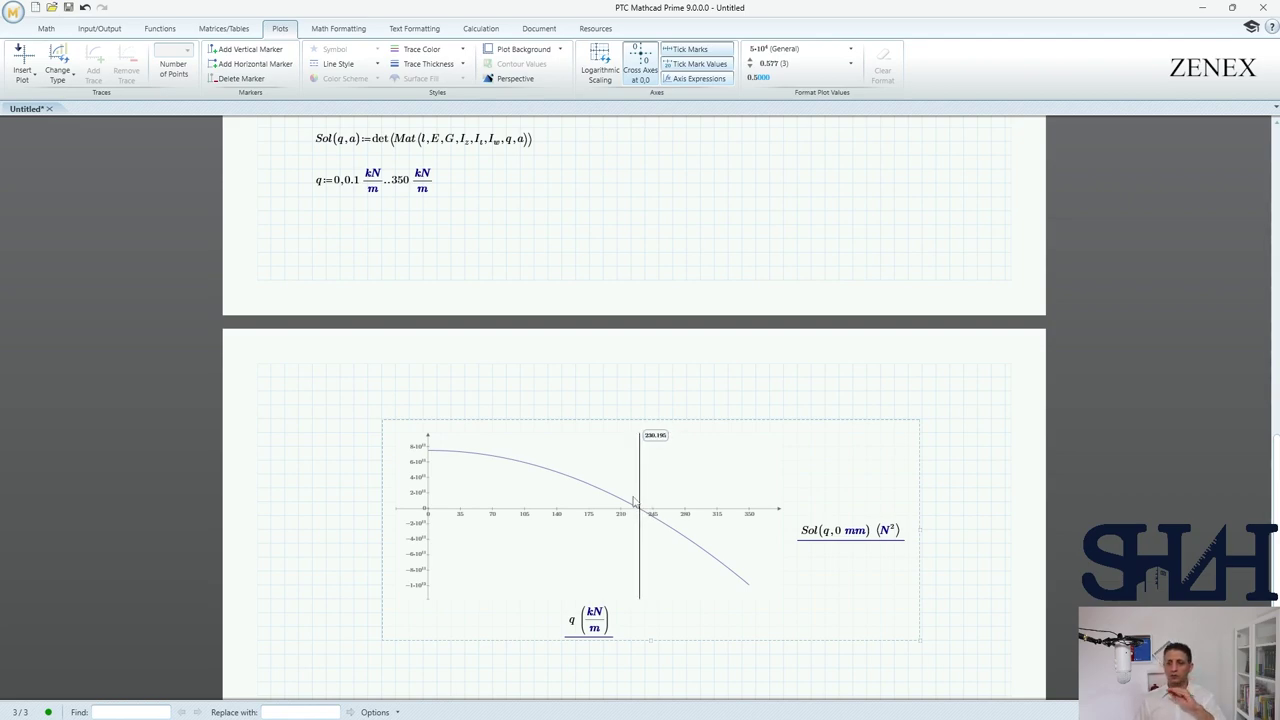
Step: Add a second trace to the plot's vertical axis with the expression Sol(q,95 mm)
left_click(805, 535)
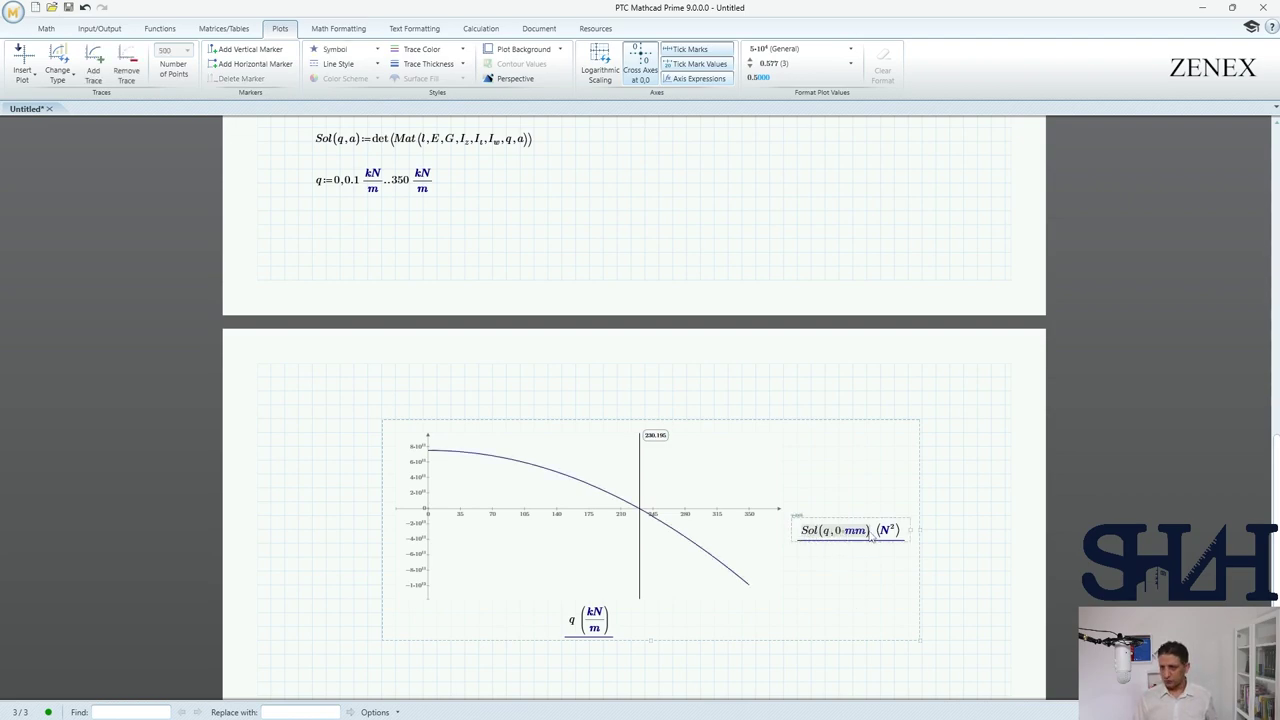
left_click(870, 532)
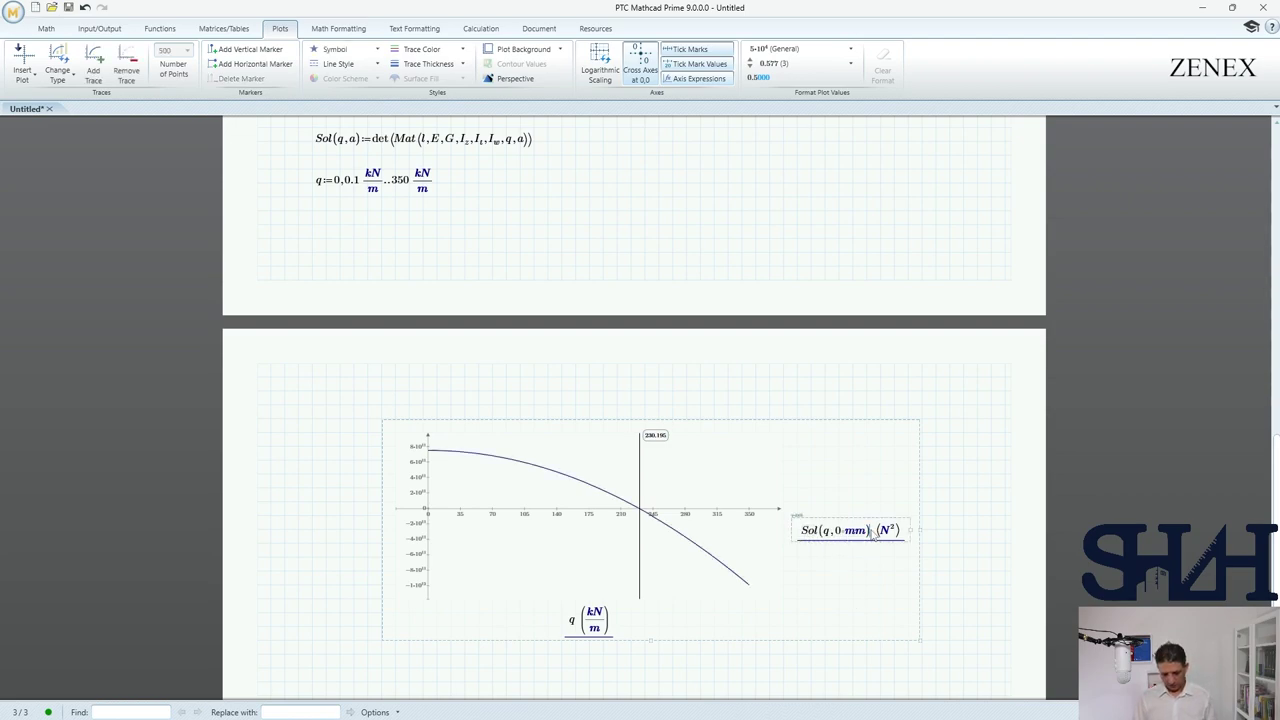
type("/(")
type("Sol(q,0·mm)")
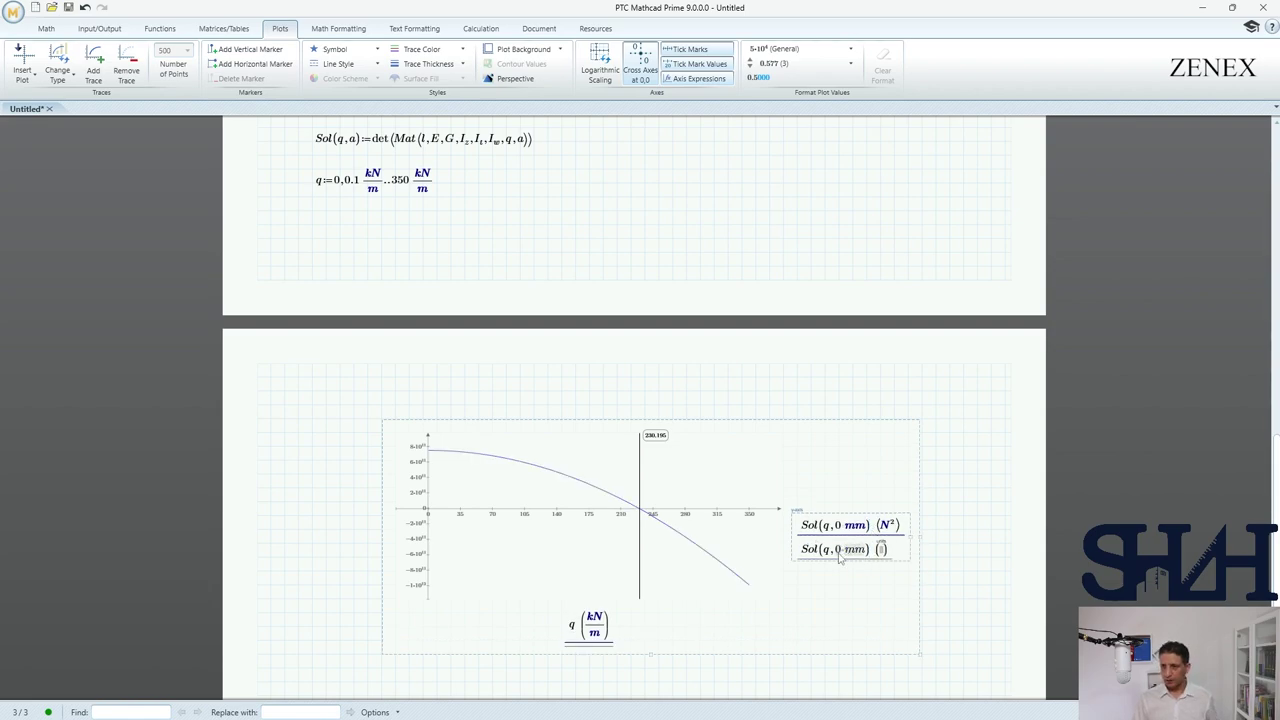
scroll(507, 405, "up", 2)
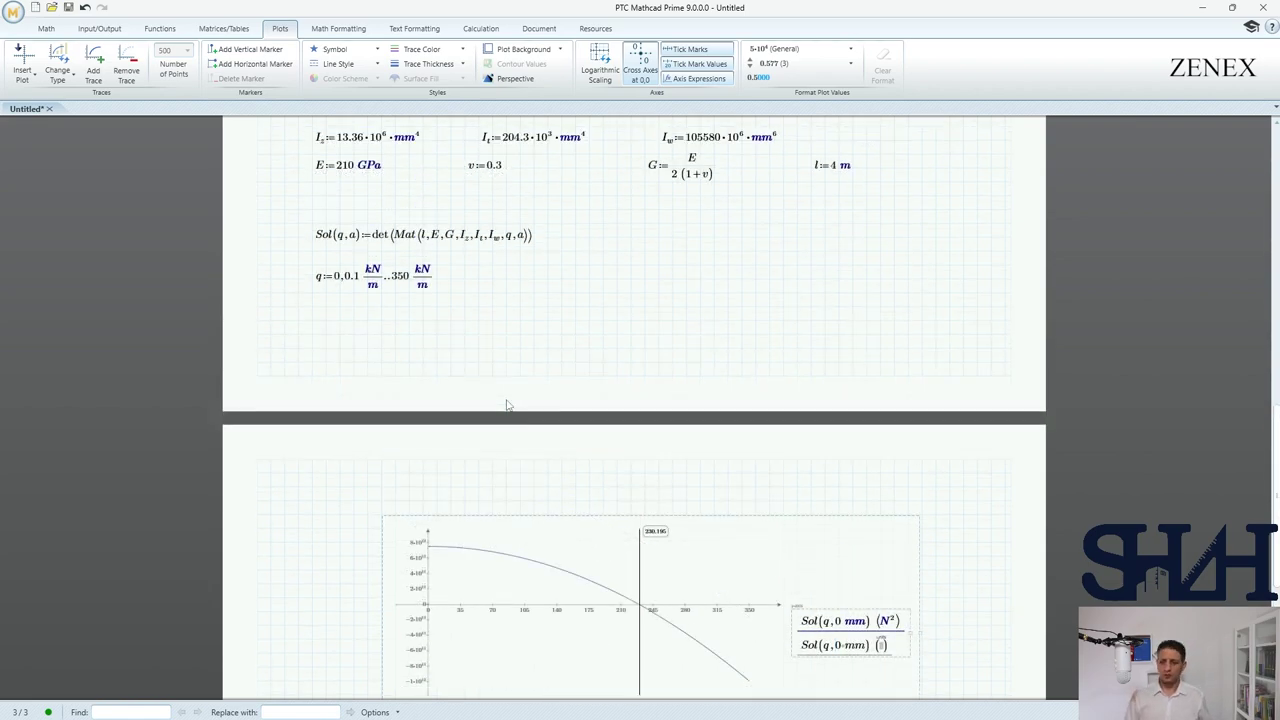
scroll(580, 471, "down", 1)
key("BackSpace")
type("95")
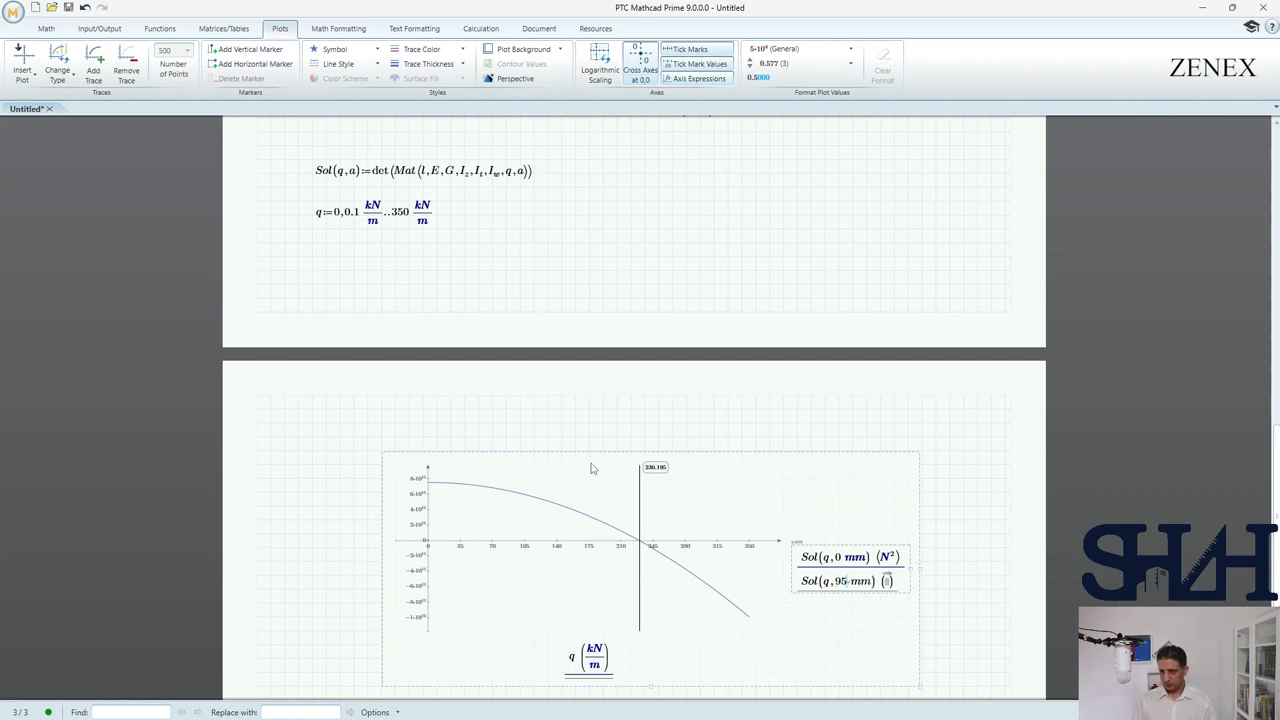
left_click(936, 492)
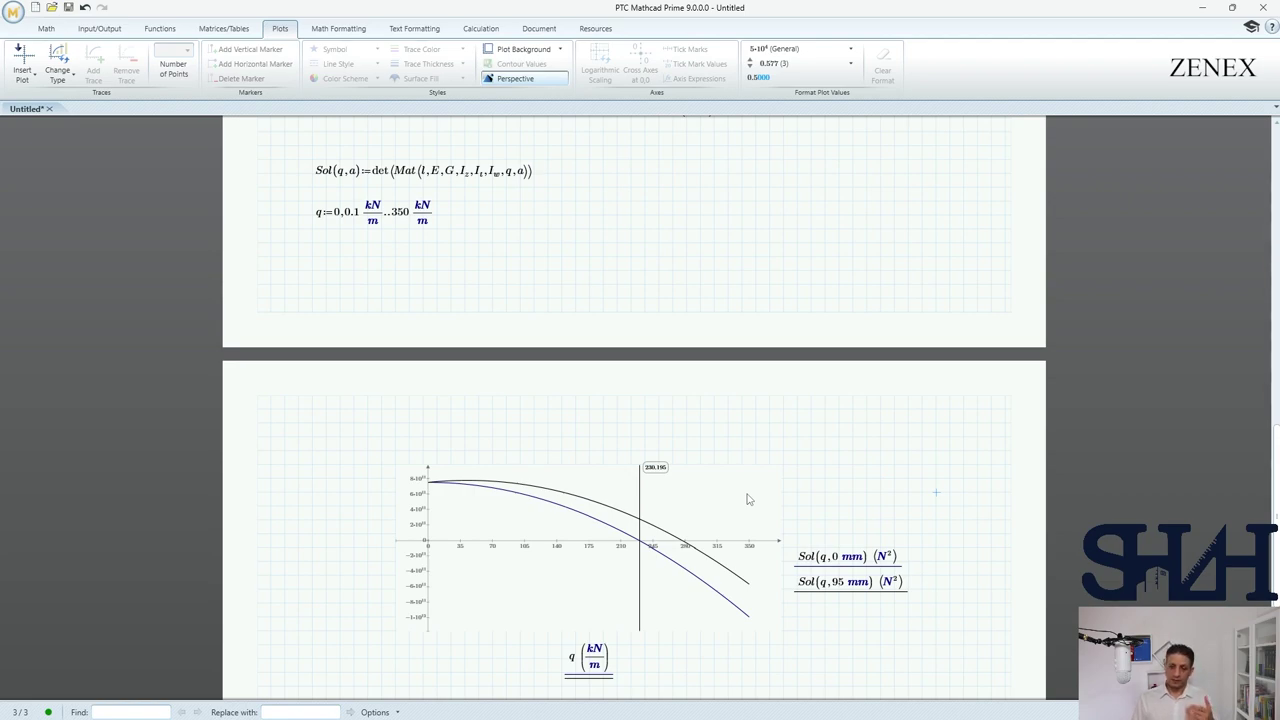
Step: Add a second vertical marker where the Sol(q,95 mm) curve crosses zero, at about 277 kN/m
scroll(747, 498, "down", 1)
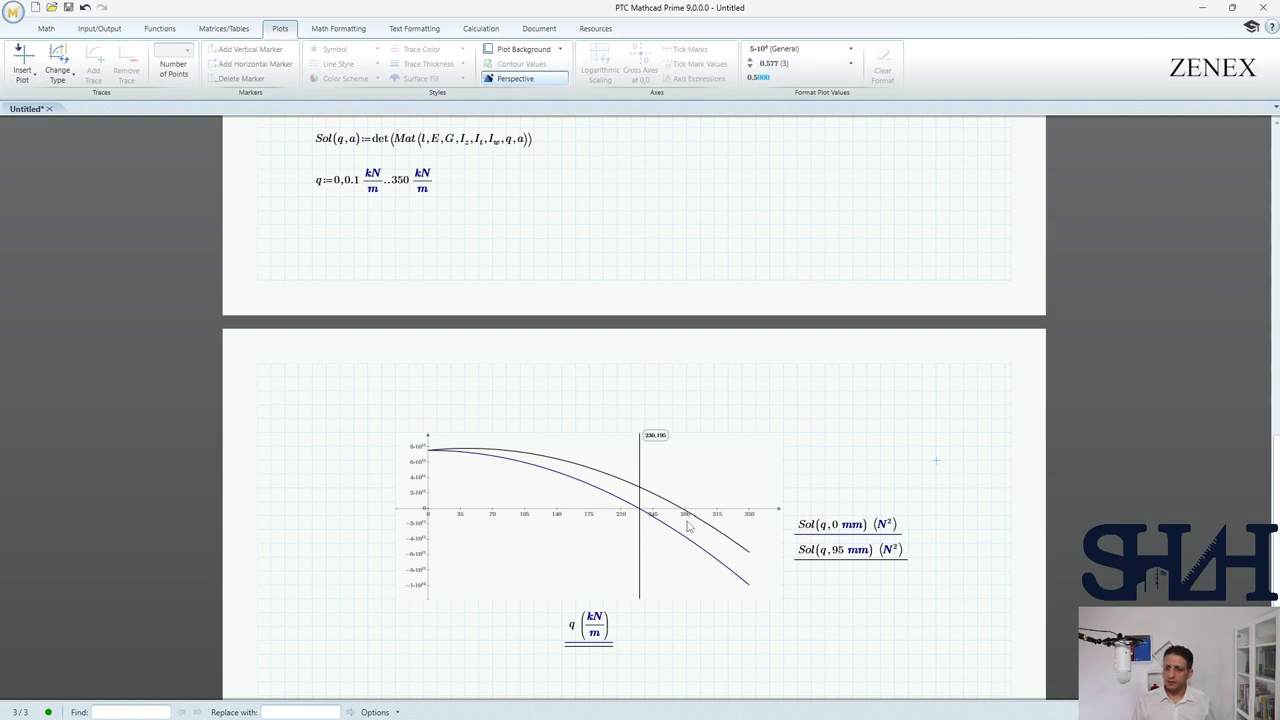
left_click(662, 470)
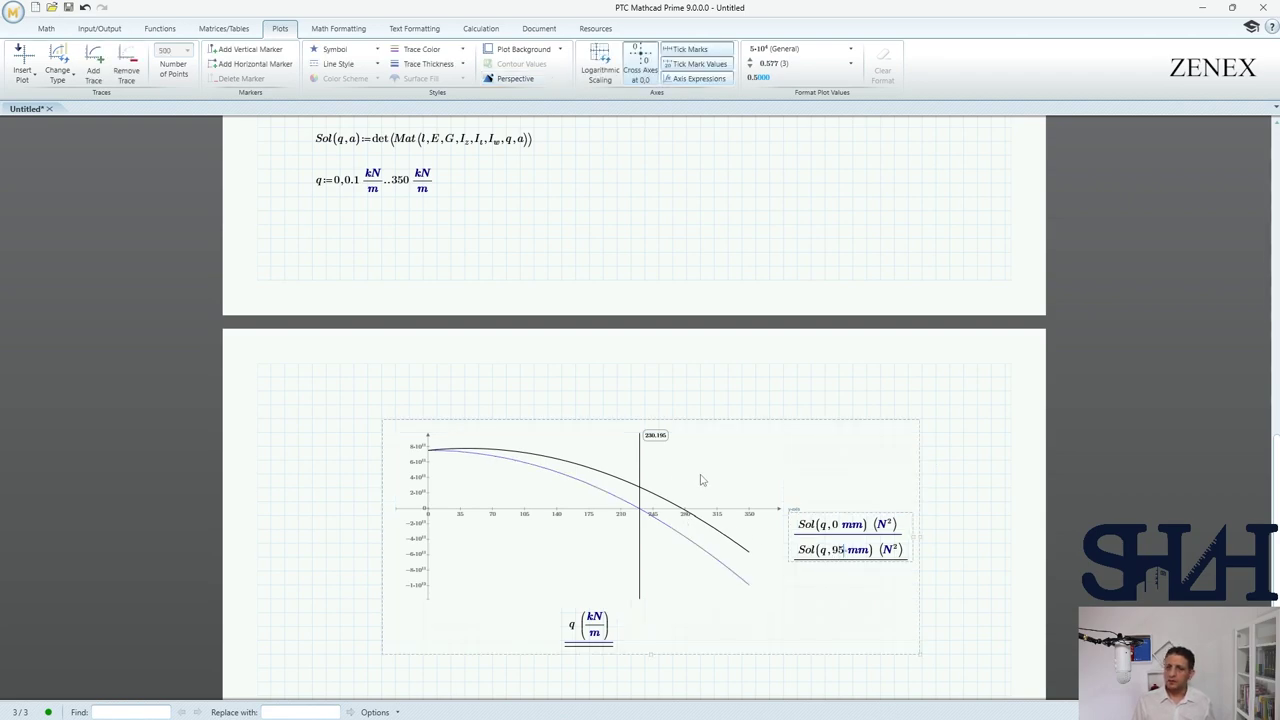
left_click(240, 50)
left_click_drag(750, 482, 683, 487)
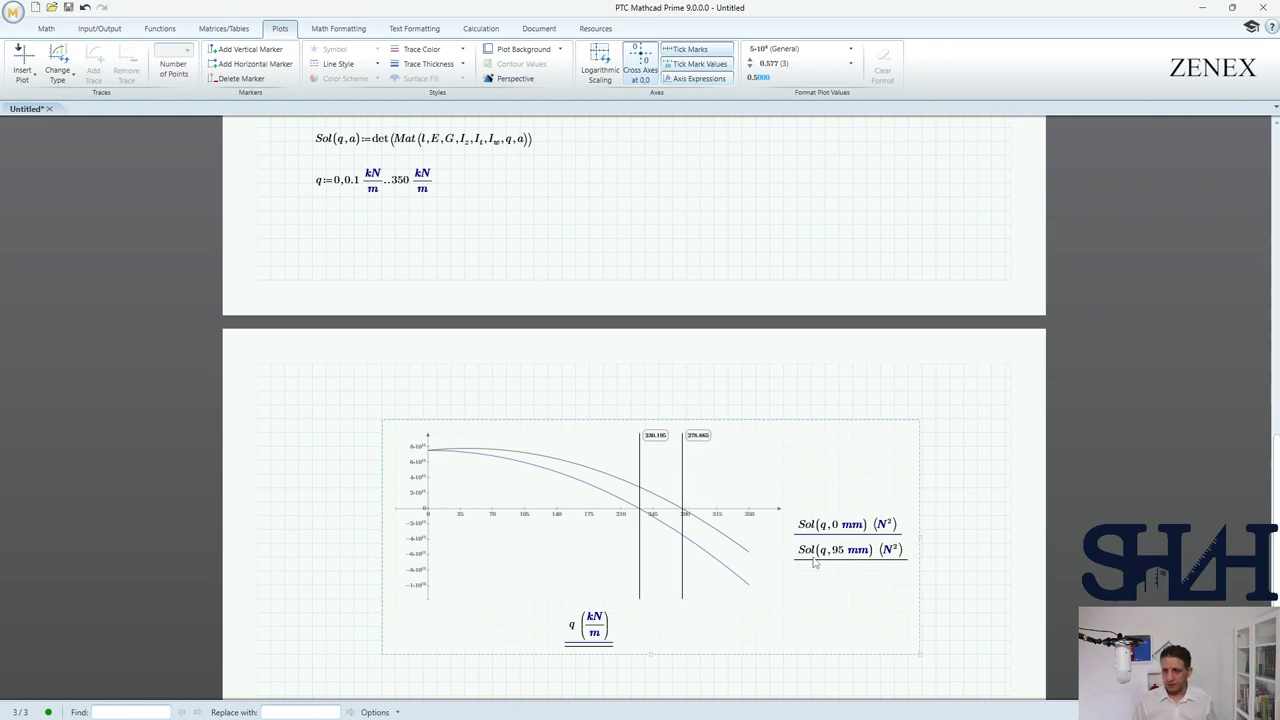
Step: Add a third trace to the plot's vertical axis with the expression Sol(q,-95 mm)
left_click(868, 563)
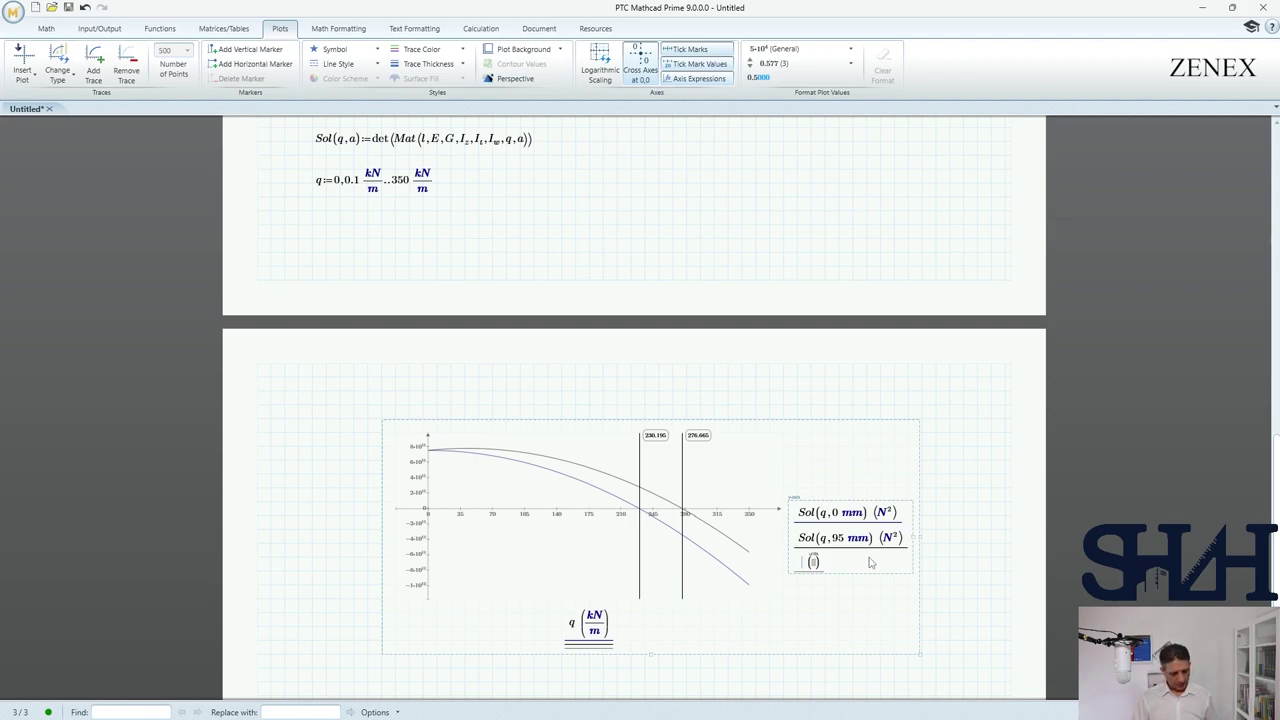
type("Sol(q,0·mm)")
left_click_drag(834, 565, 846, 566)
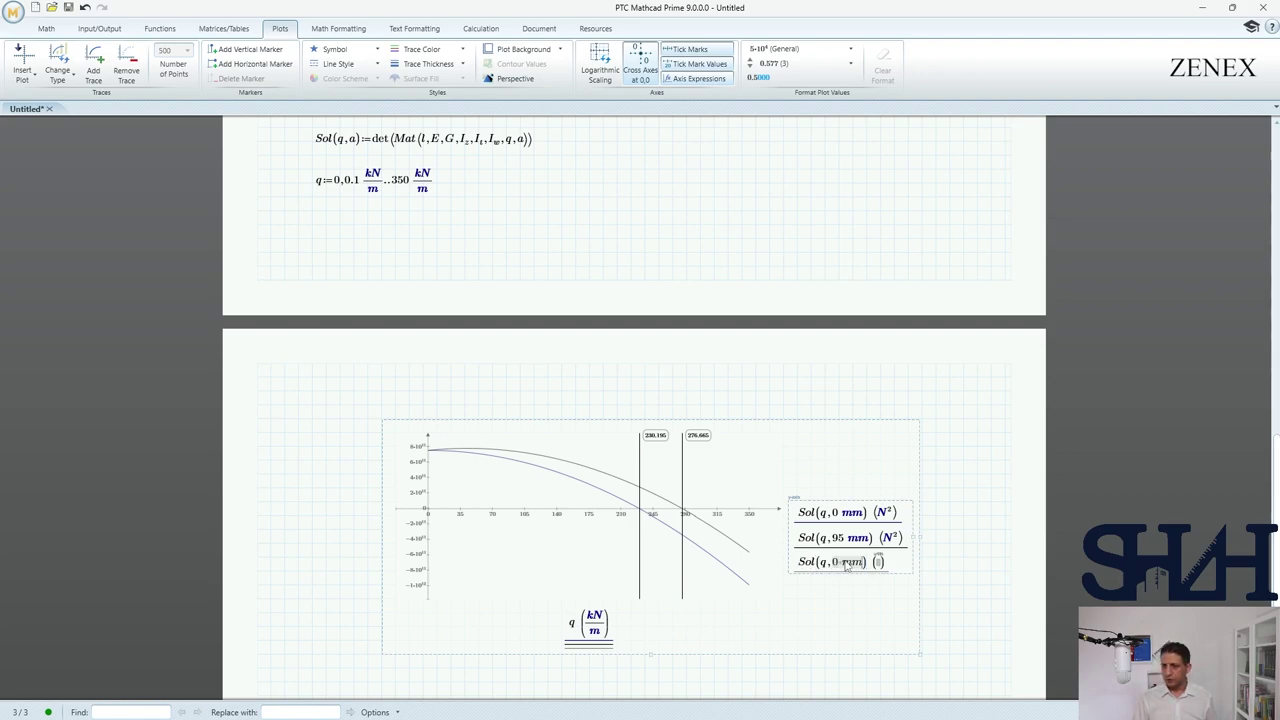
type("-95 ")
type("mm")
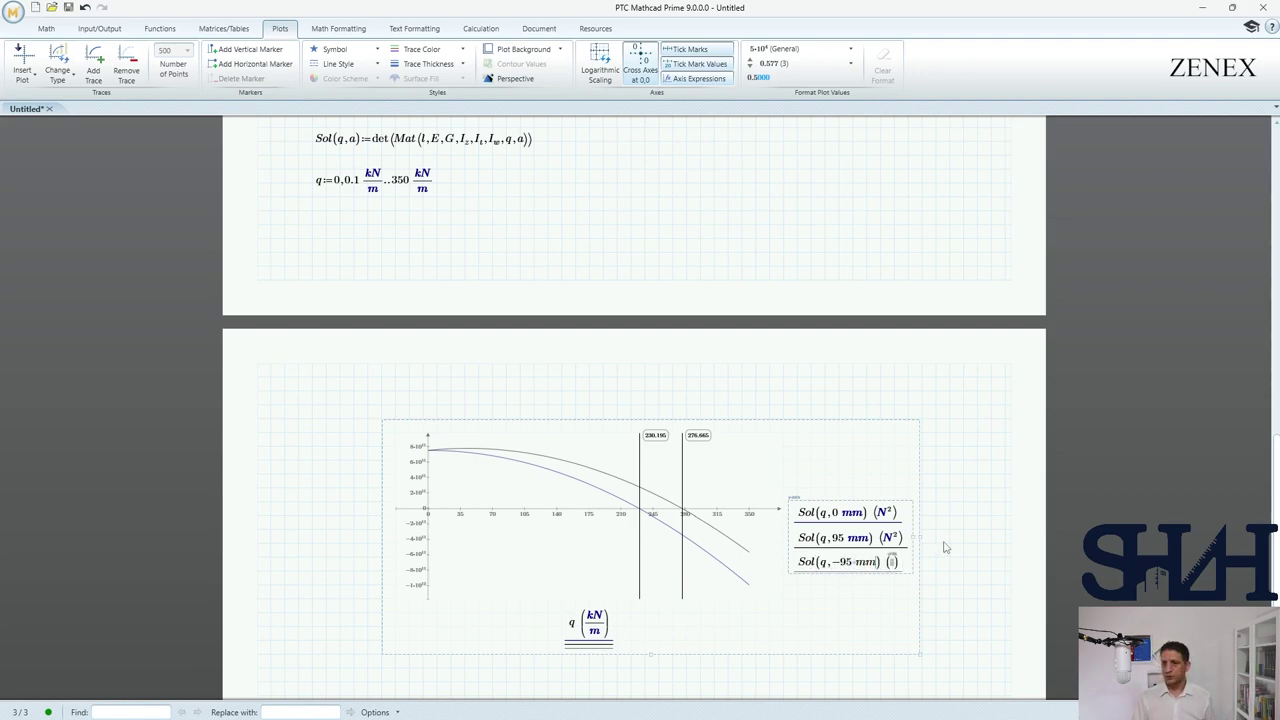
left_click(936, 543)
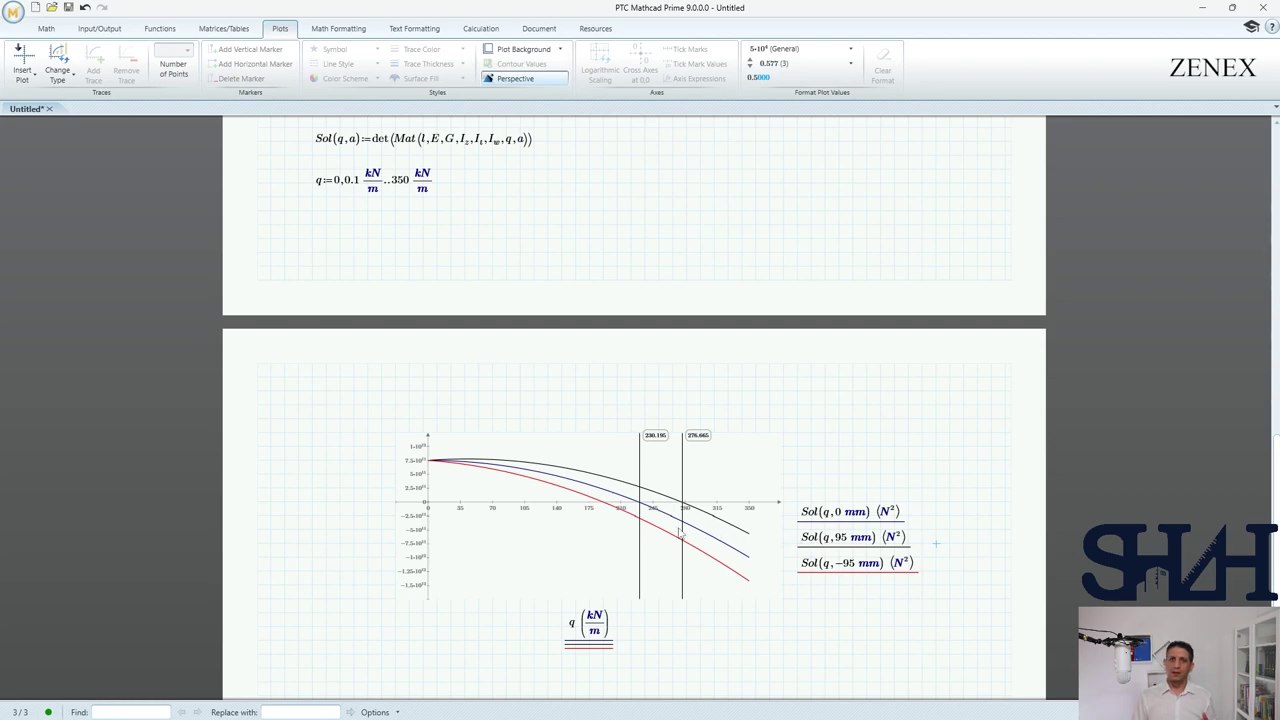
Step: Add a third vertical marker and fine-position it where the Sol(q,-95 mm) curve crosses zero, at about 188 kN/m
left_click(535, 545)
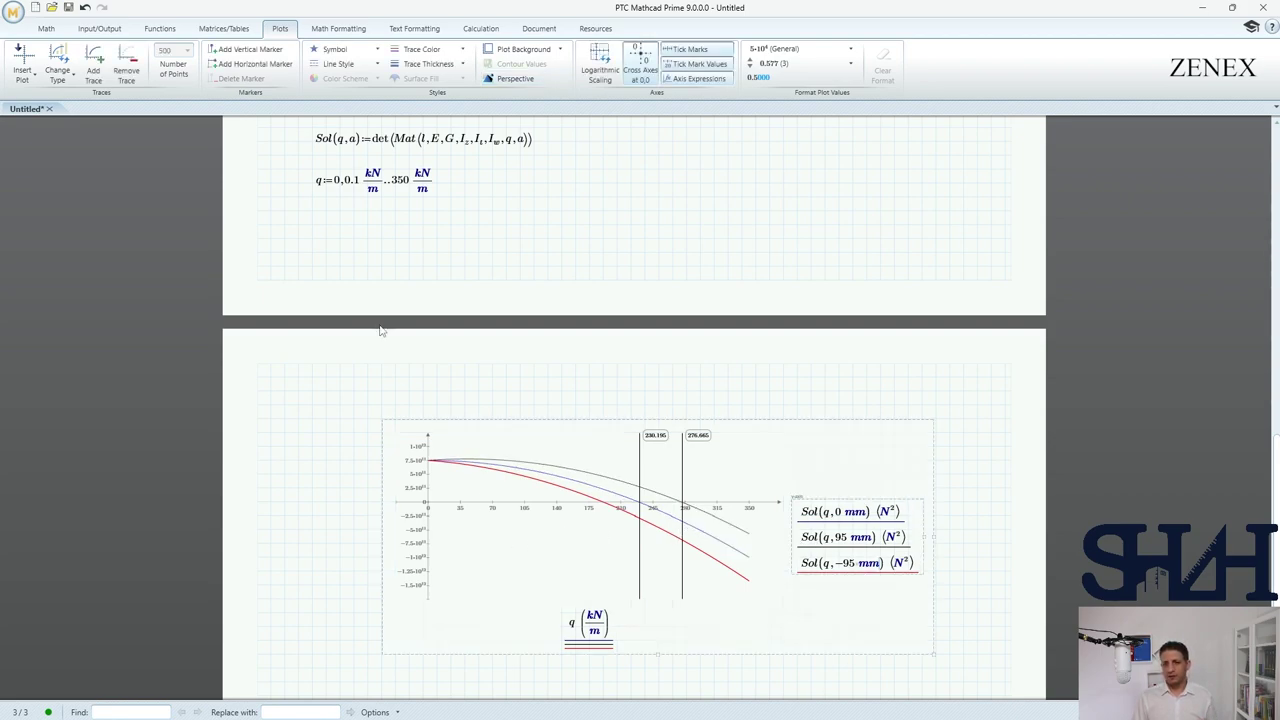
left_click(250, 49)
left_click_drag(750, 467, 603, 478)
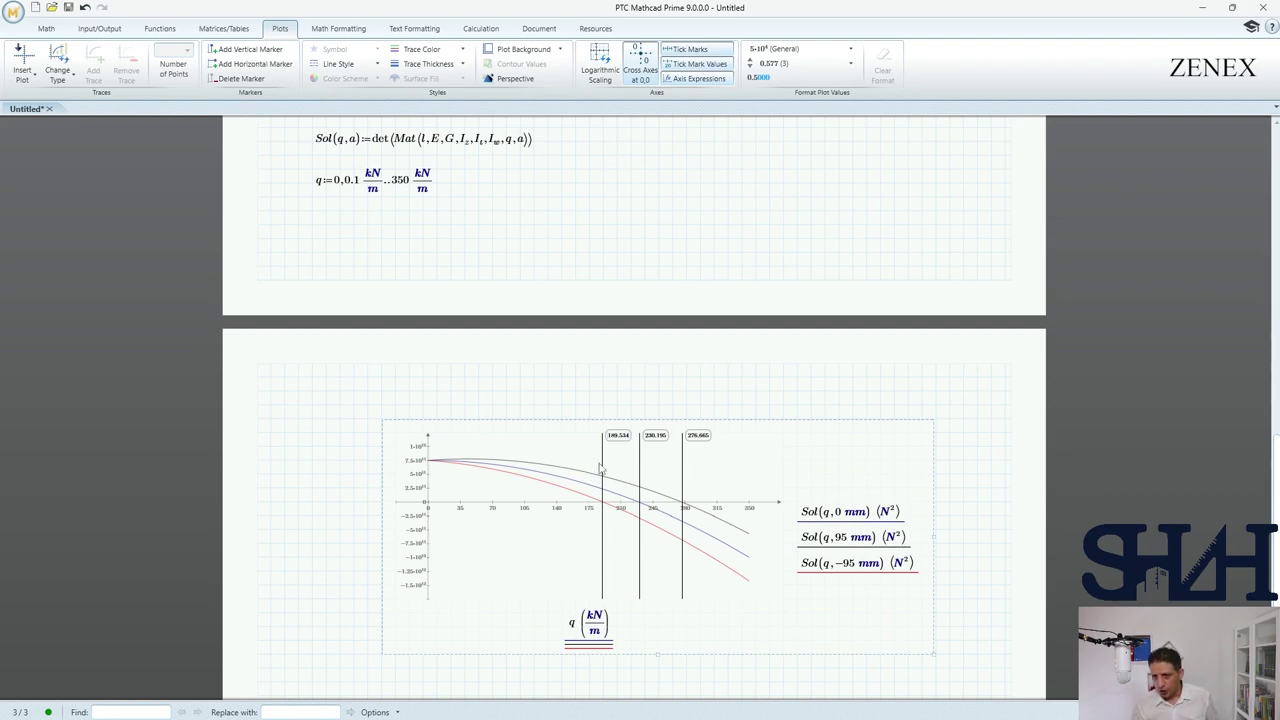
left_click_drag(601, 464, 601, 461)
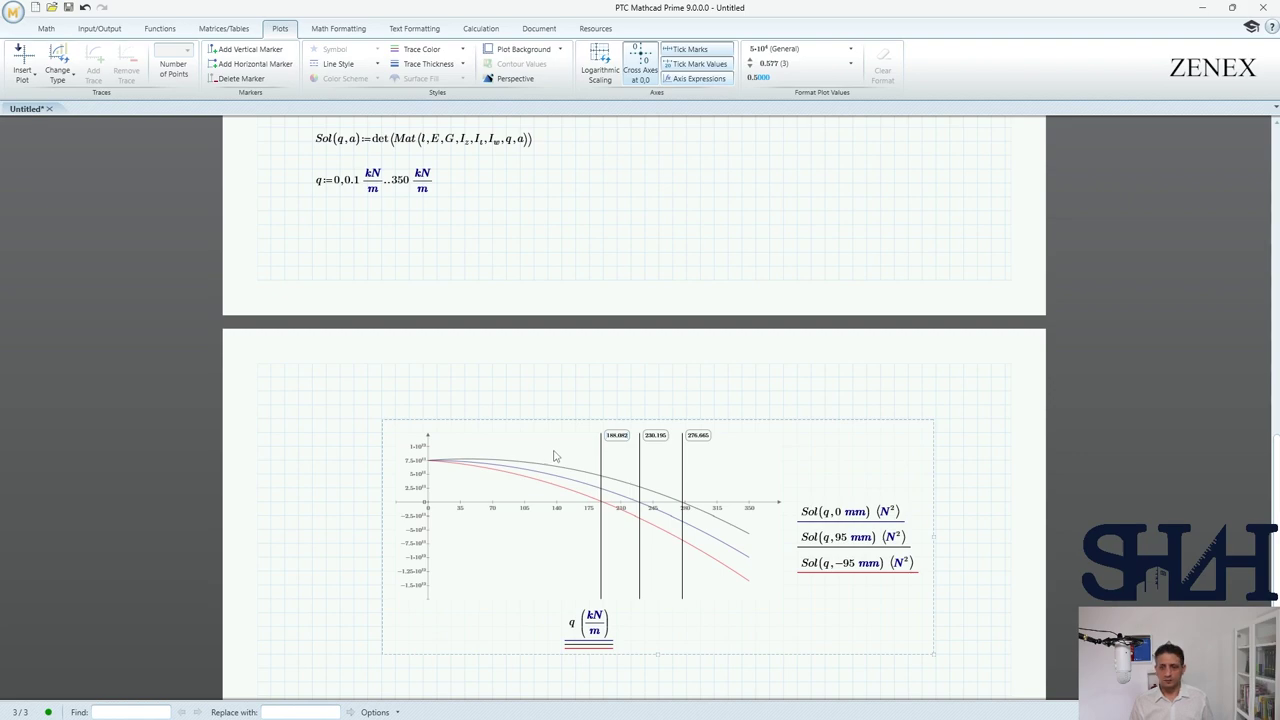
Step: Review the matrix, the section properties, and the energy functional with its partial derivatives above the plot
scroll(472, 434, "up", 10)
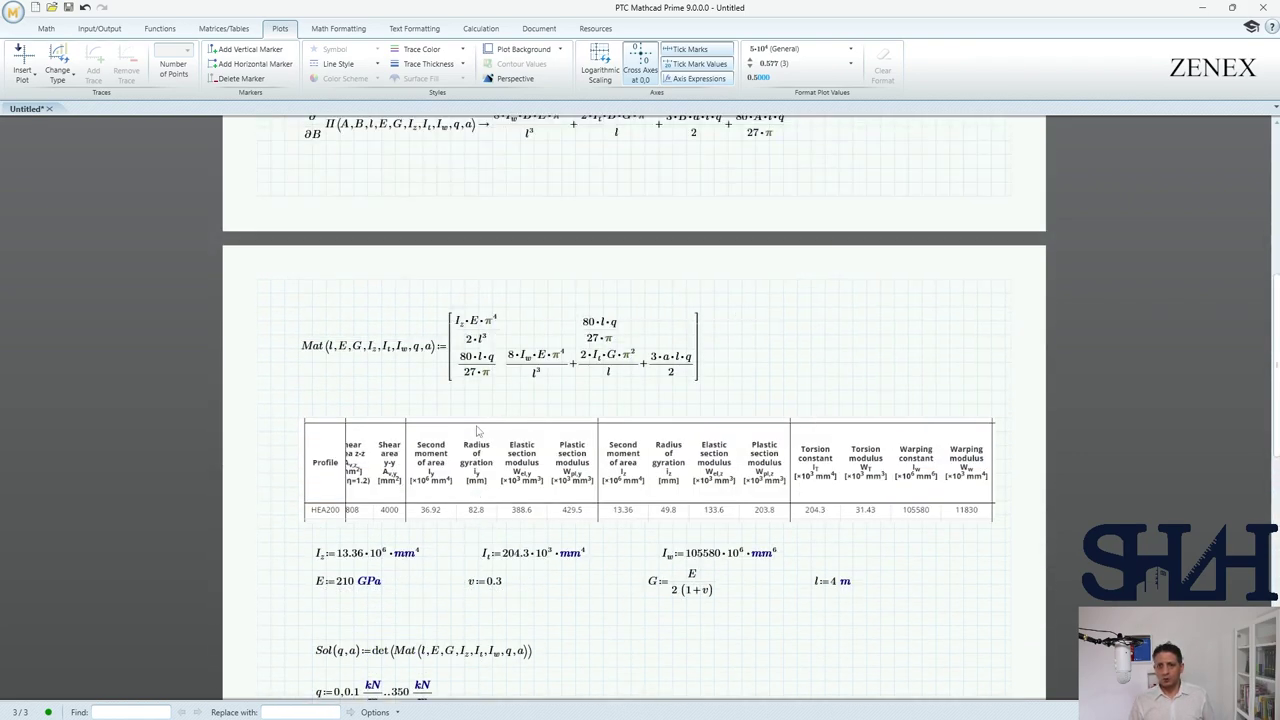
scroll(476, 431, "up", 3)
scroll(477, 432, "down", 4)
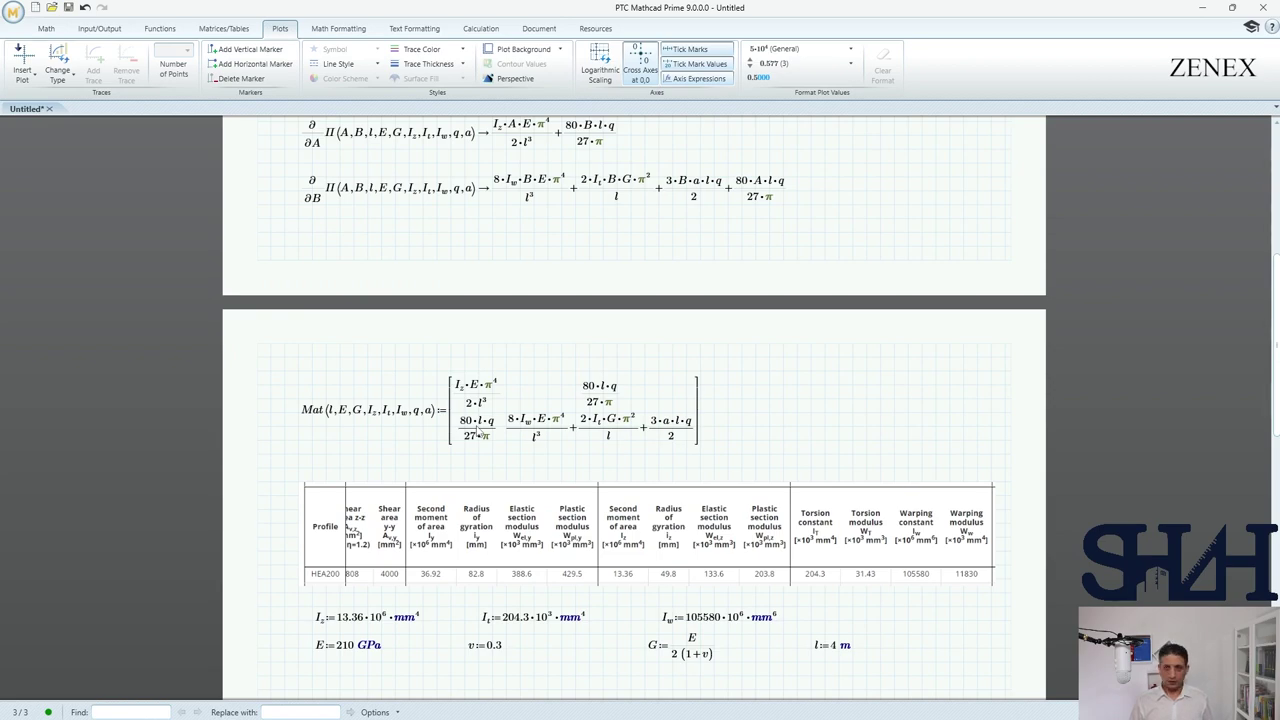
scroll(478, 432, "up", 5)
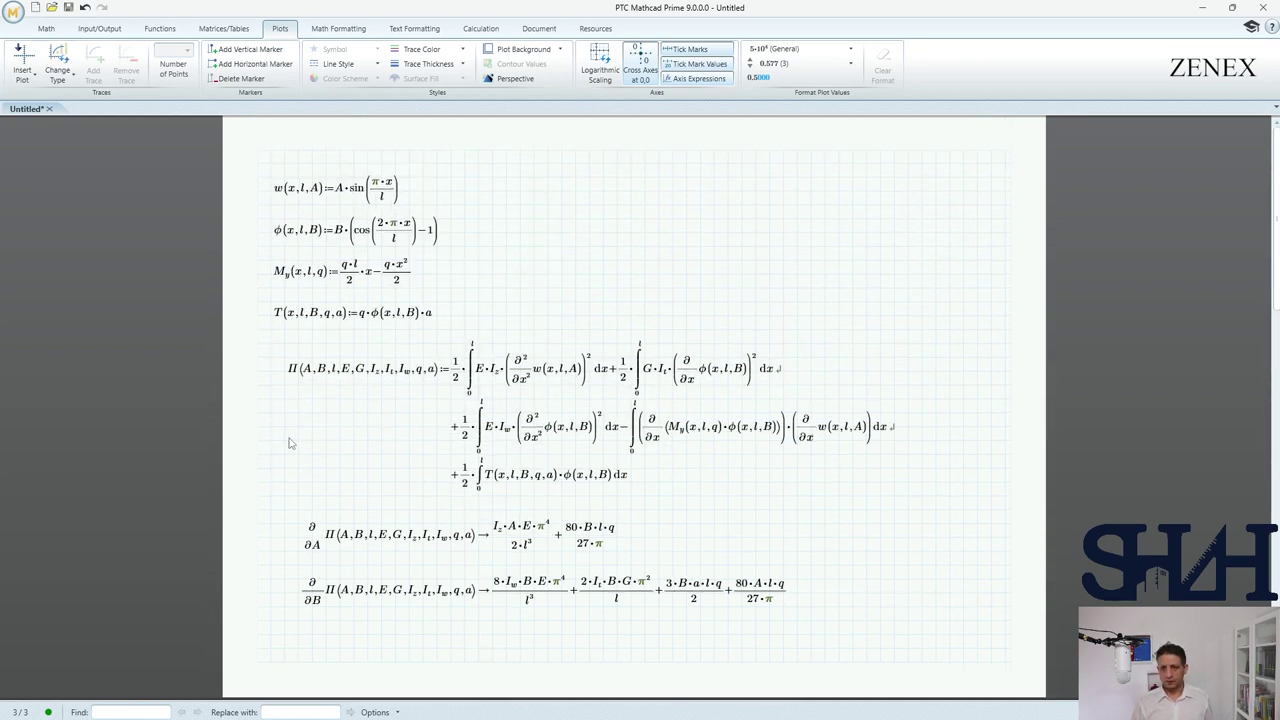
left_click_drag(262, 158, 909, 633)
left_click(937, 574)
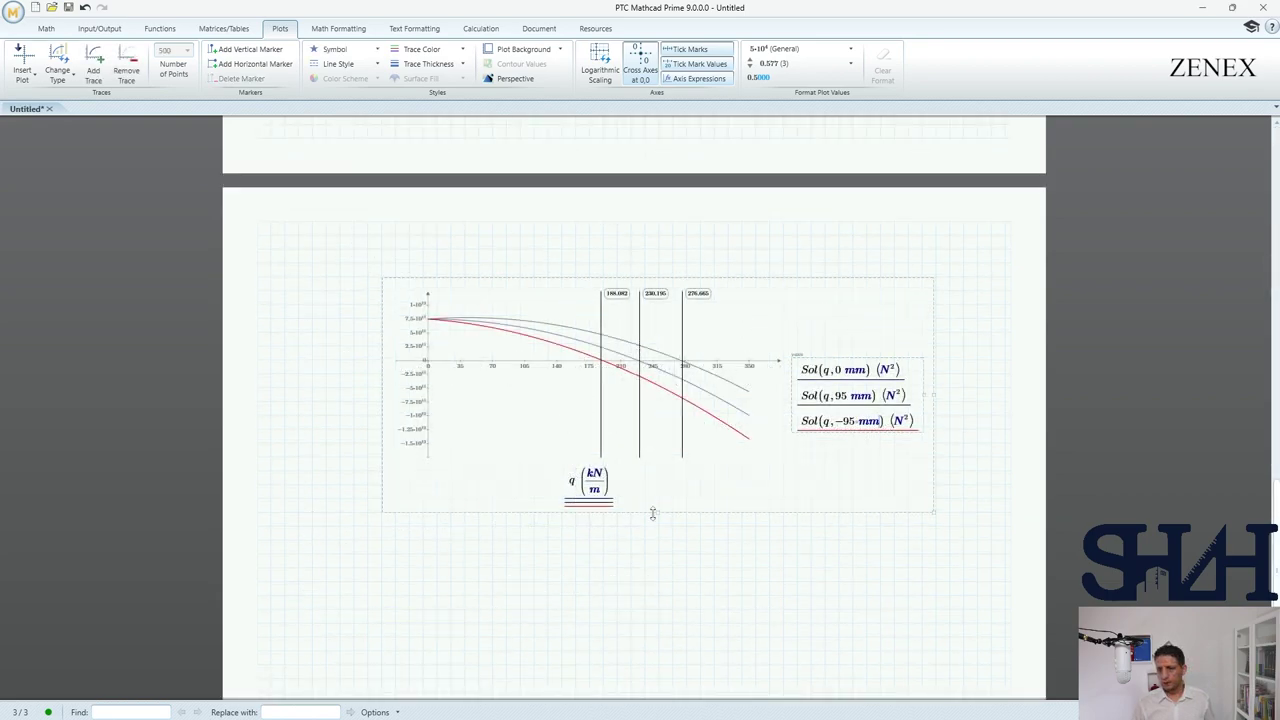
Step: Stretch the plot region taller and shift it toward the page's left margin
left_click_drag(656, 514, 689, 648)
left_click_drag(377, 346, 271, 377)
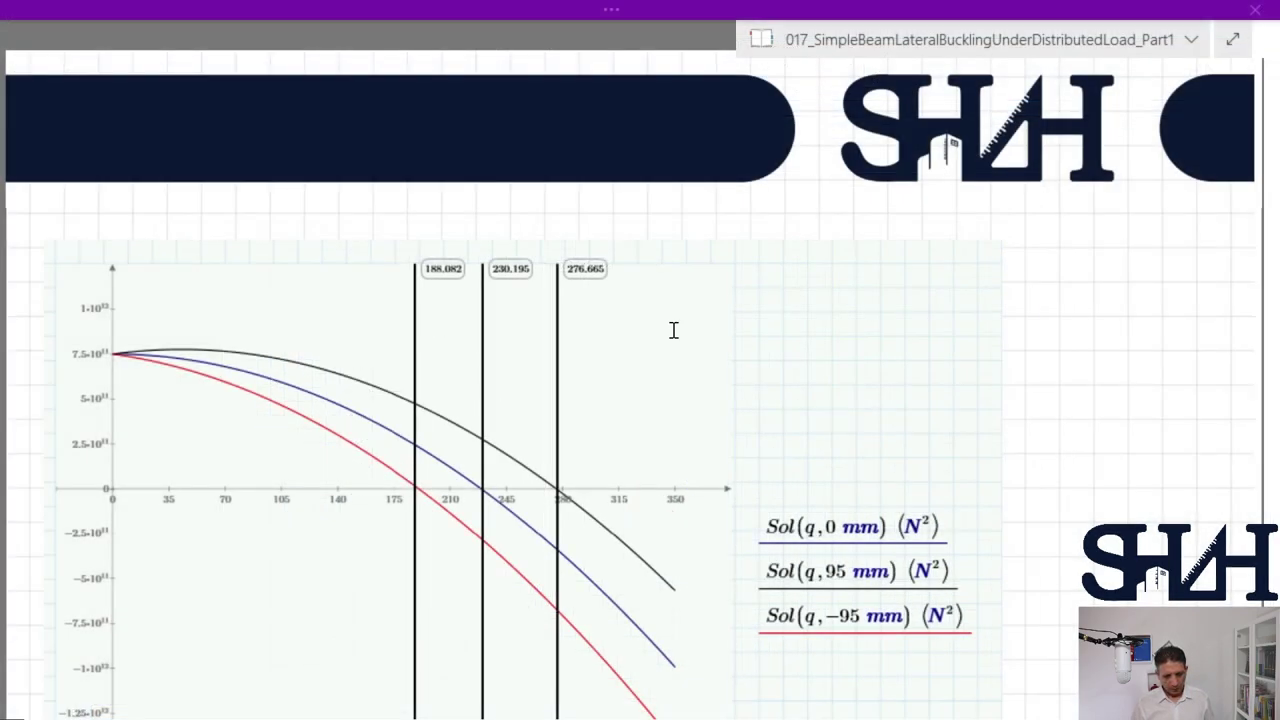
Step: In OneNote, draw a red arrow from the red curve and a red I-section with a downward load arrow on its top flange
scroll(674, 331, "down", 3)
scroll(674, 331, "down", 1)
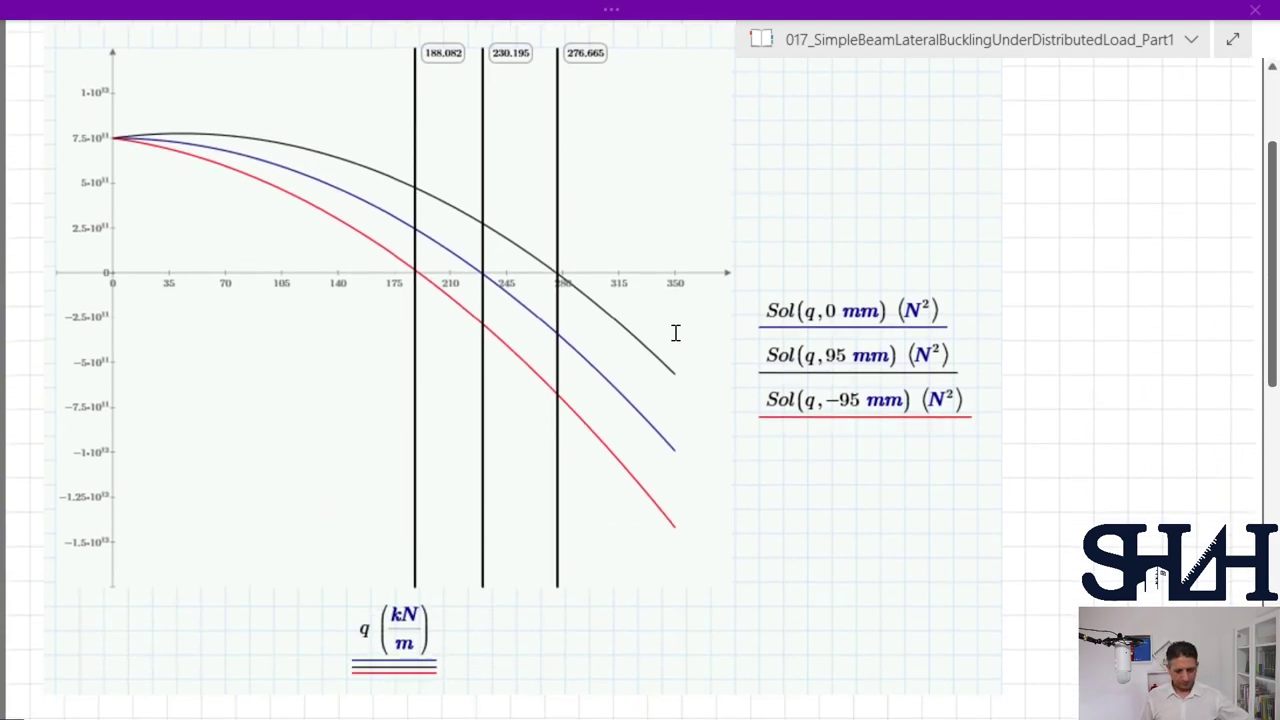
scroll(1273, 360, "down", 2)
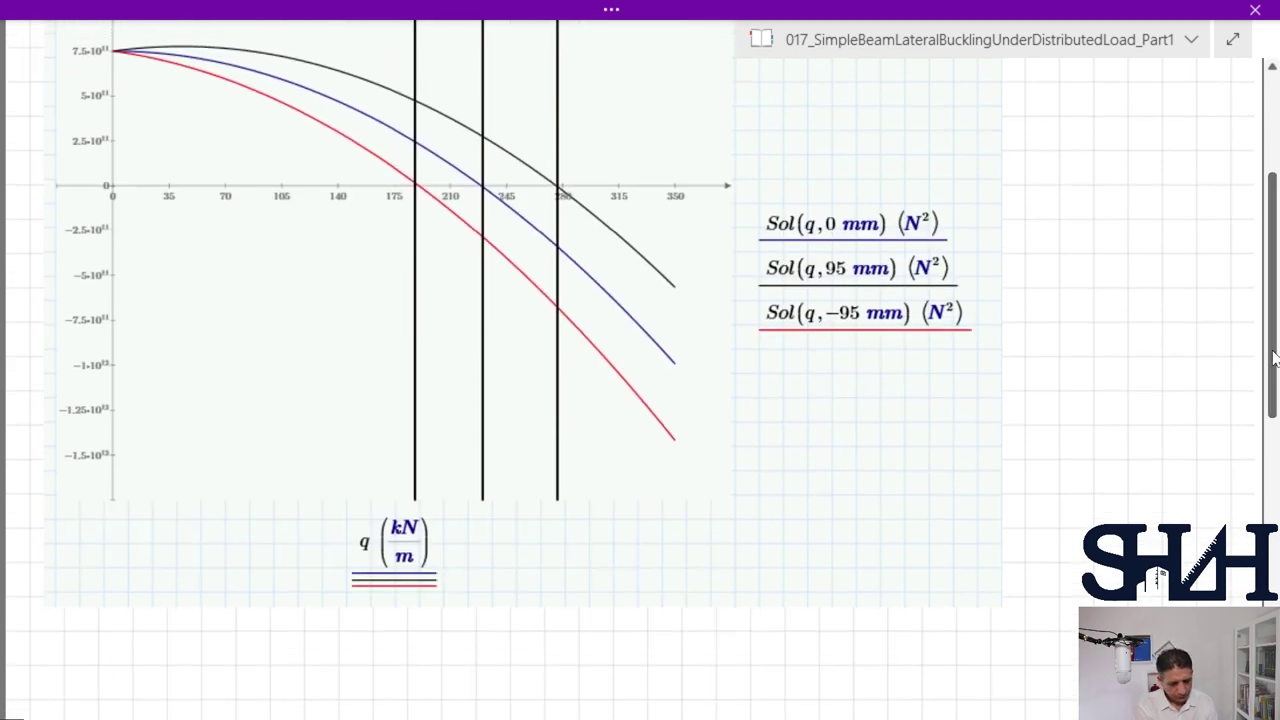
mouse_move(681, 445)
left_mouse_down()
mouse_move(709, 473)
mouse_move(808, 484)
mouse_move(791, 543)
left_mouse_up()
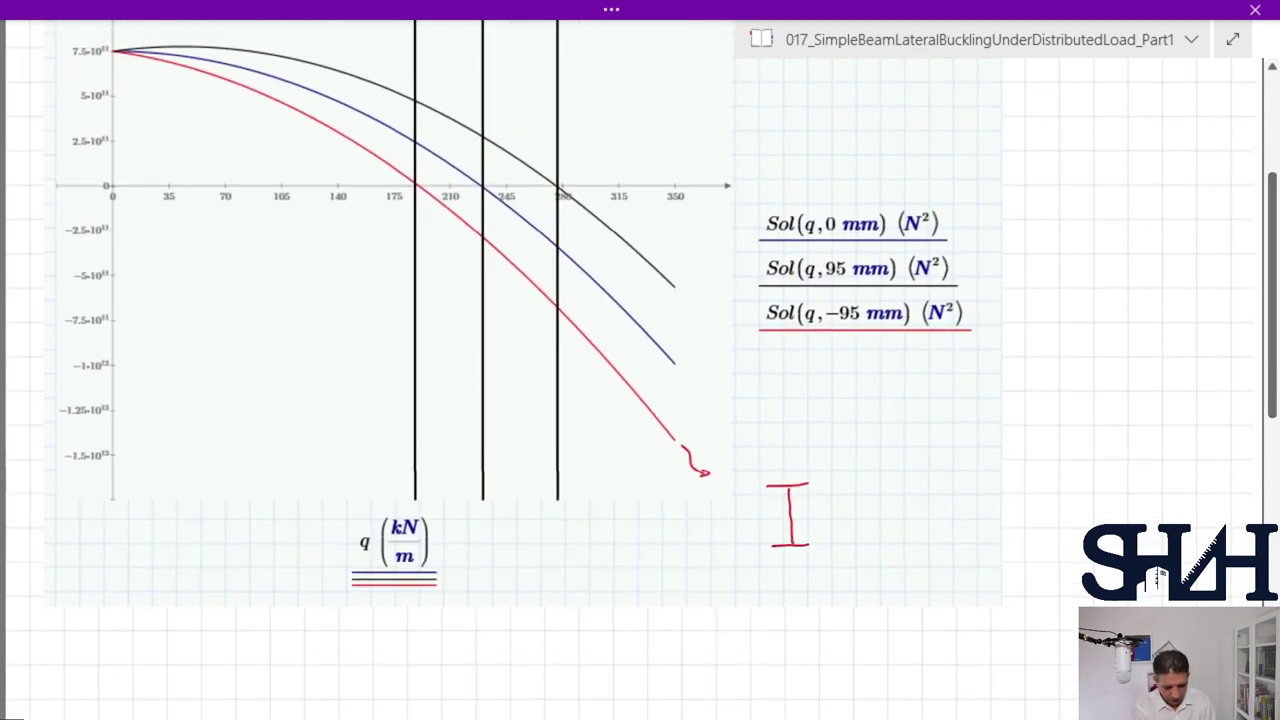
left_click_drag(788, 448, 789, 482)
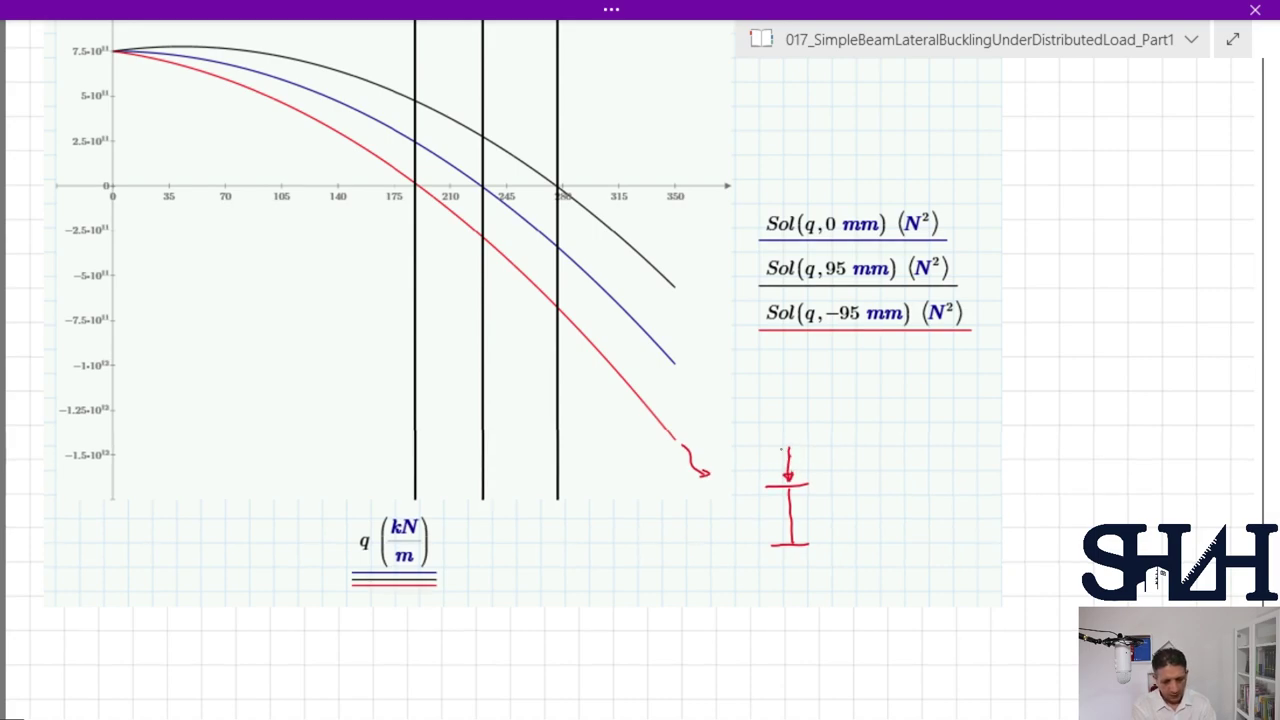
Step: Draw a blue arrow from the blue curve to a blue I-section with a load arrow ending at a dashed mid-height line
left_click(611, 11)
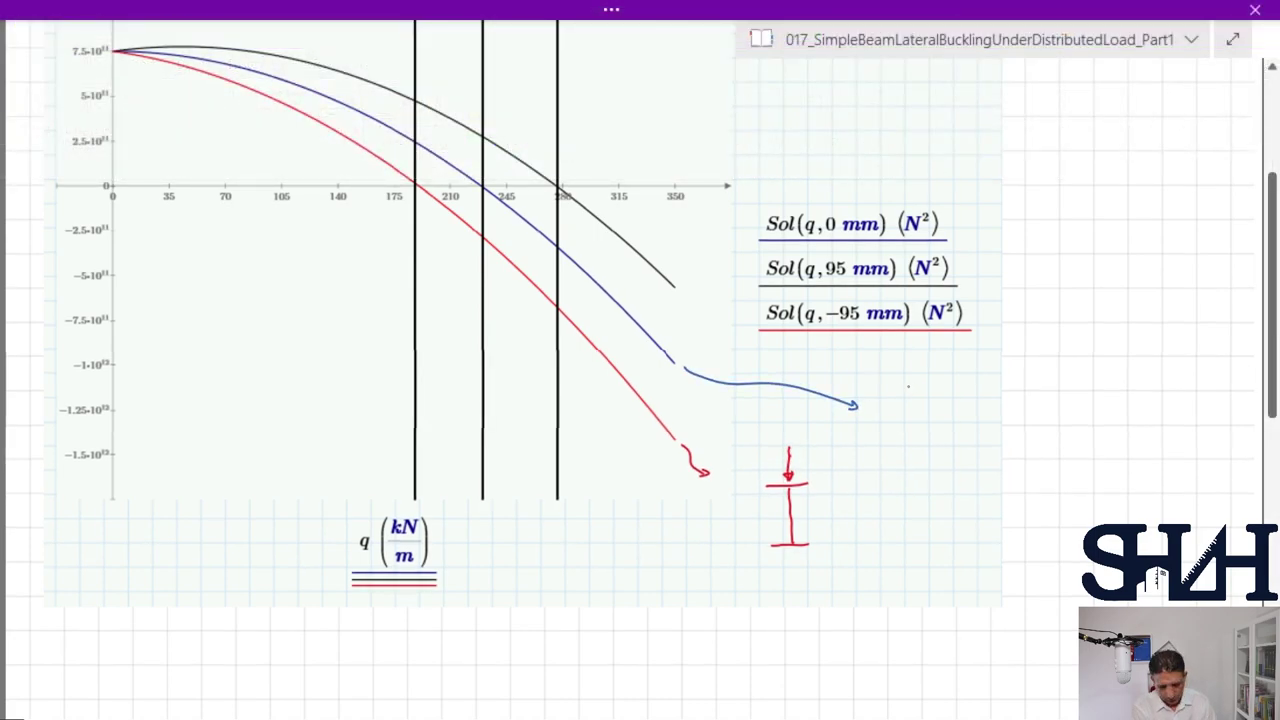
mouse_move(891, 384)
left_mouse_down()
mouse_move(934, 384)
mouse_move(916, 456)
mouse_move(933, 456)
left_mouse_up()
mouse_move(912, 371)
left_mouse_down()
mouse_move(916, 418)
mouse_move(888, 420)
left_mouse_up()
left_click_drag(893, 420, 902, 420)
left_click_drag(907, 420, 916, 420)
left_click_drag(921, 420, 927, 420)
left_click_drag(931, 420, 938, 420)
Step: Draw a black arrow from the black curve to a black I-section with a downward load arrow below its bottom flange
left_click(611, 11)
left_click(228, 101)
left_click_drag(640, 248, 813, 132)
left_click_drag(868, 101, 902, 103)
left_click_drag(870, 151, 905, 150)
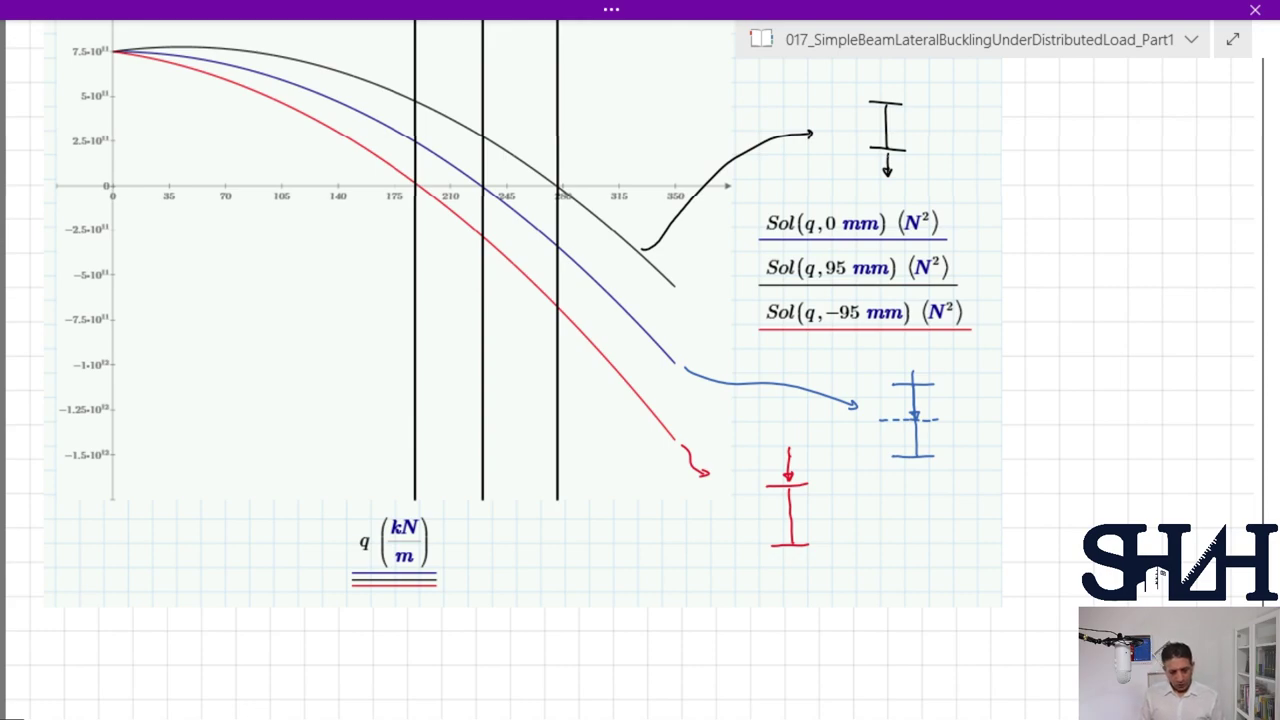
Step: In green ink, label the red section "destabilizing", the blue "Neutral" and the black "Stabilizing", and outline the red section with a cloud
left_click(609, 11)
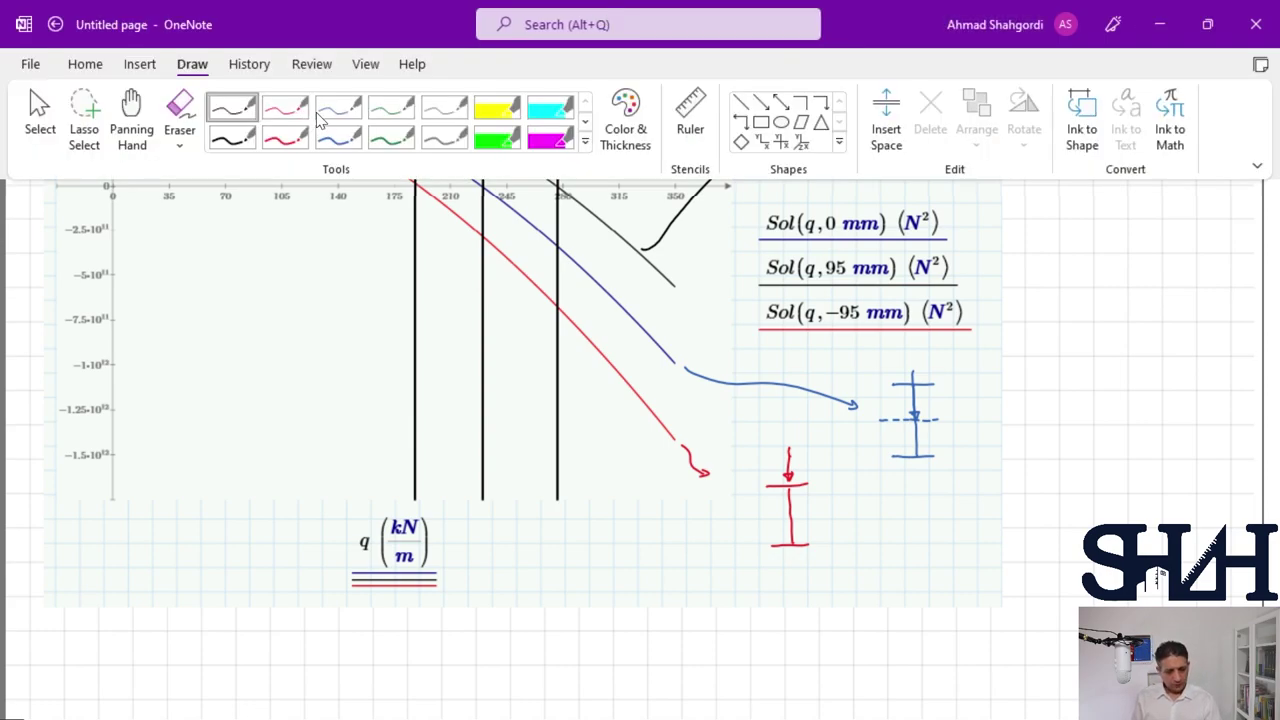
left_click(385, 113)
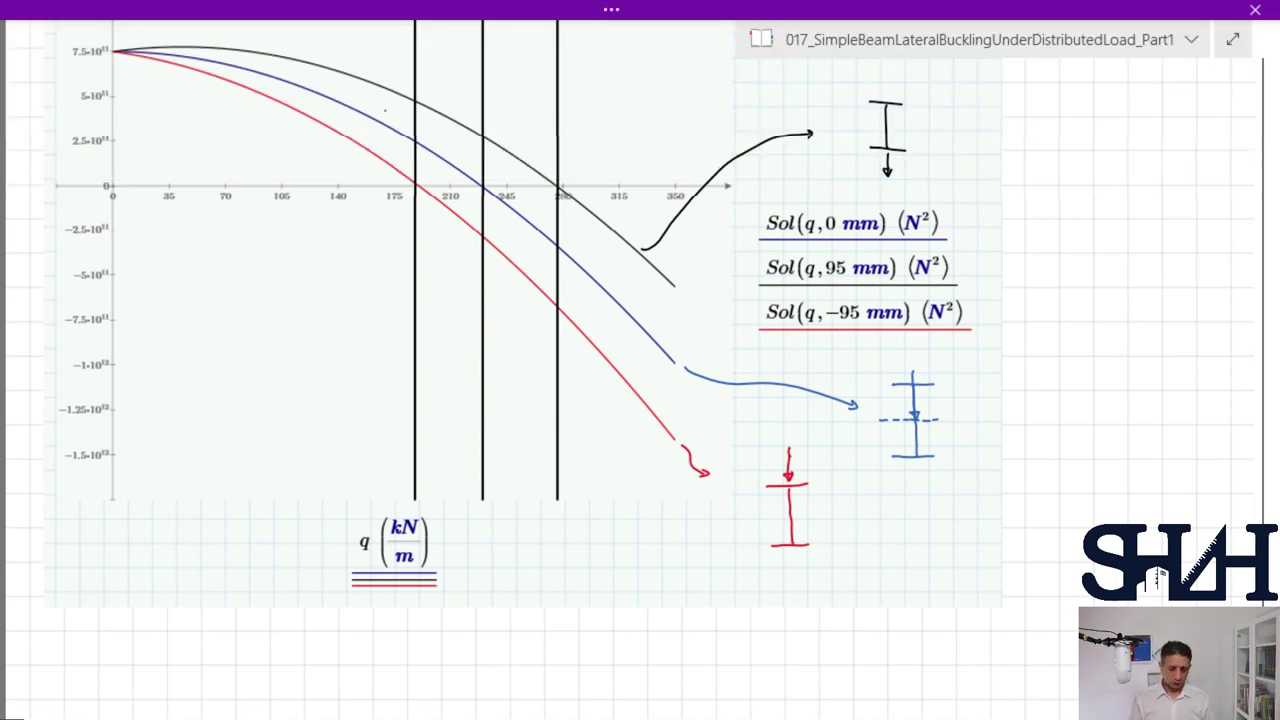
mouse_move(833, 540)
left_mouse_down()
mouse_move(830, 470)
mouse_move(750, 455)
mouse_move(785, 548)
mouse_move(895, 545)
mouse_move(955, 570)
mouse_move(1000, 615)
left_mouse_up()
mouse_move(970, 442)
left_mouse_down()
mouse_move(992, 440)
mouse_move(1056, 479)
left_mouse_up()
left_click_drag(945, 138, 1070, 235)
left_click(1082, 240)
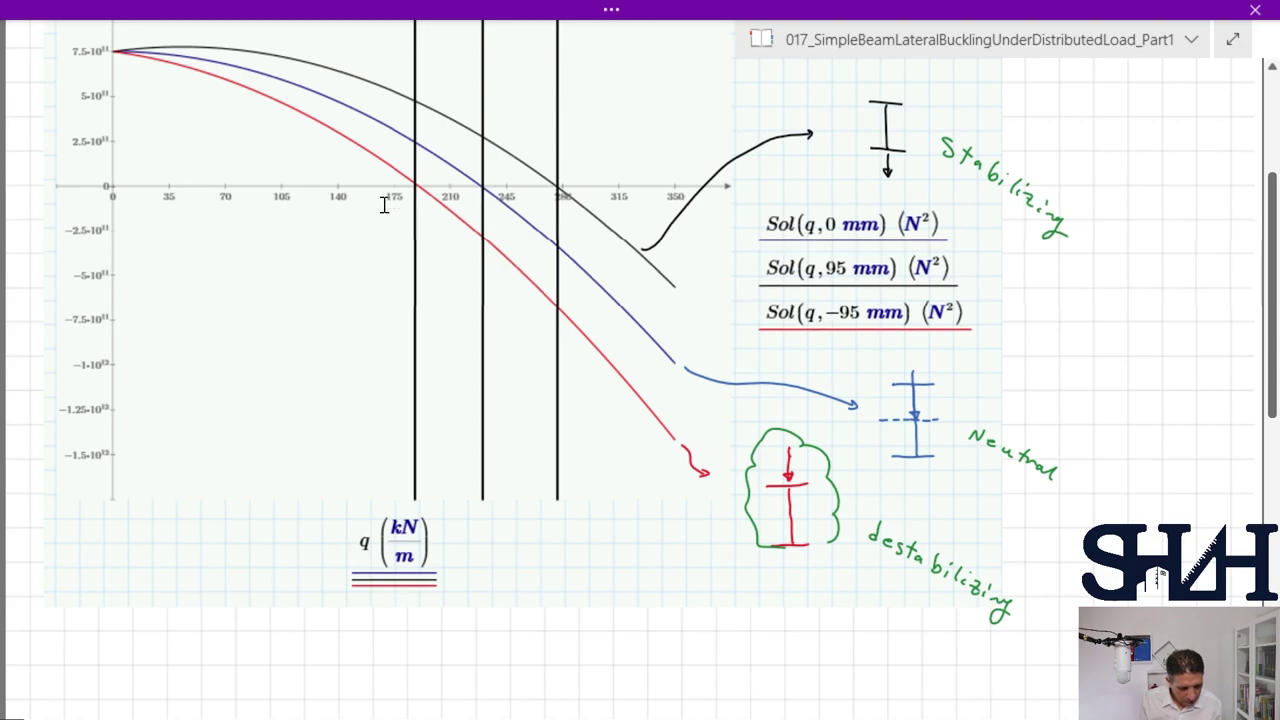
Step: Draw a green arrow from the red curve's zero crossing and annotate it with q = 188 kN/m
scroll(385, 202, "up", 2)
left_click_drag(411, 296, 352, 366)
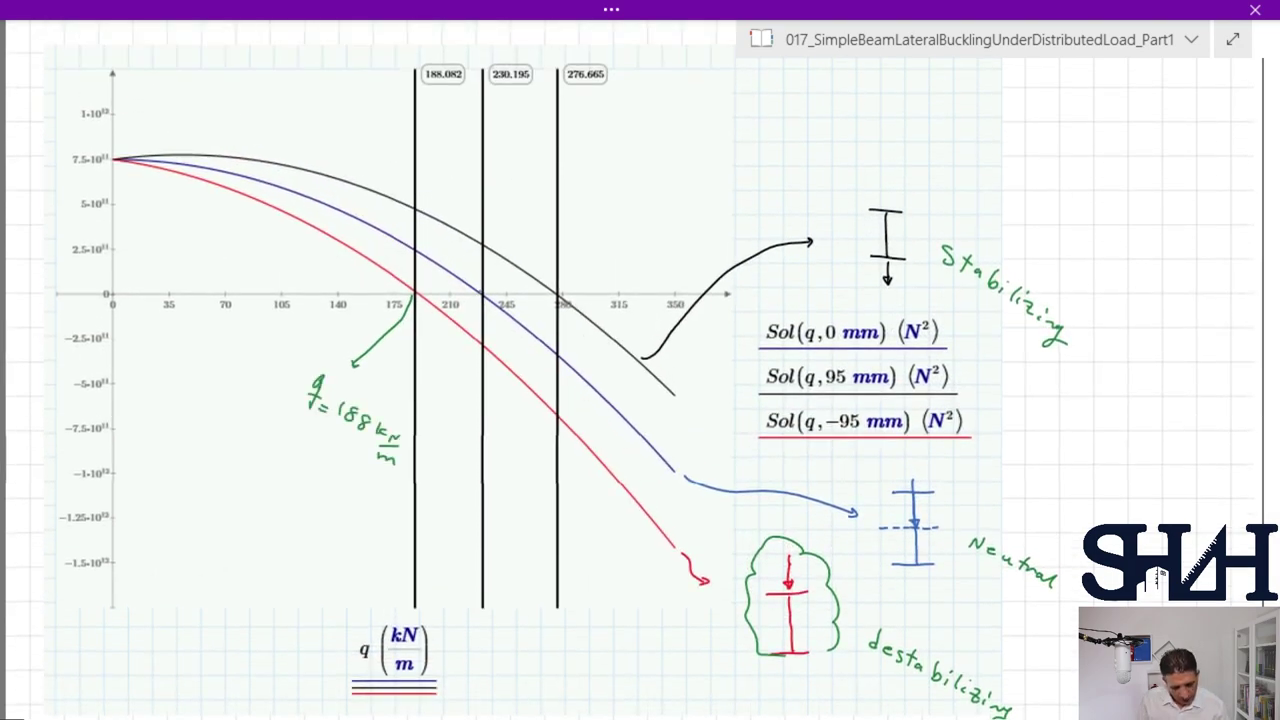
Step: Draw a green arrow from the blue curve's zero crossing and annotate it with q = 230 kN/m
left_click_drag(480, 292, 348, 157)
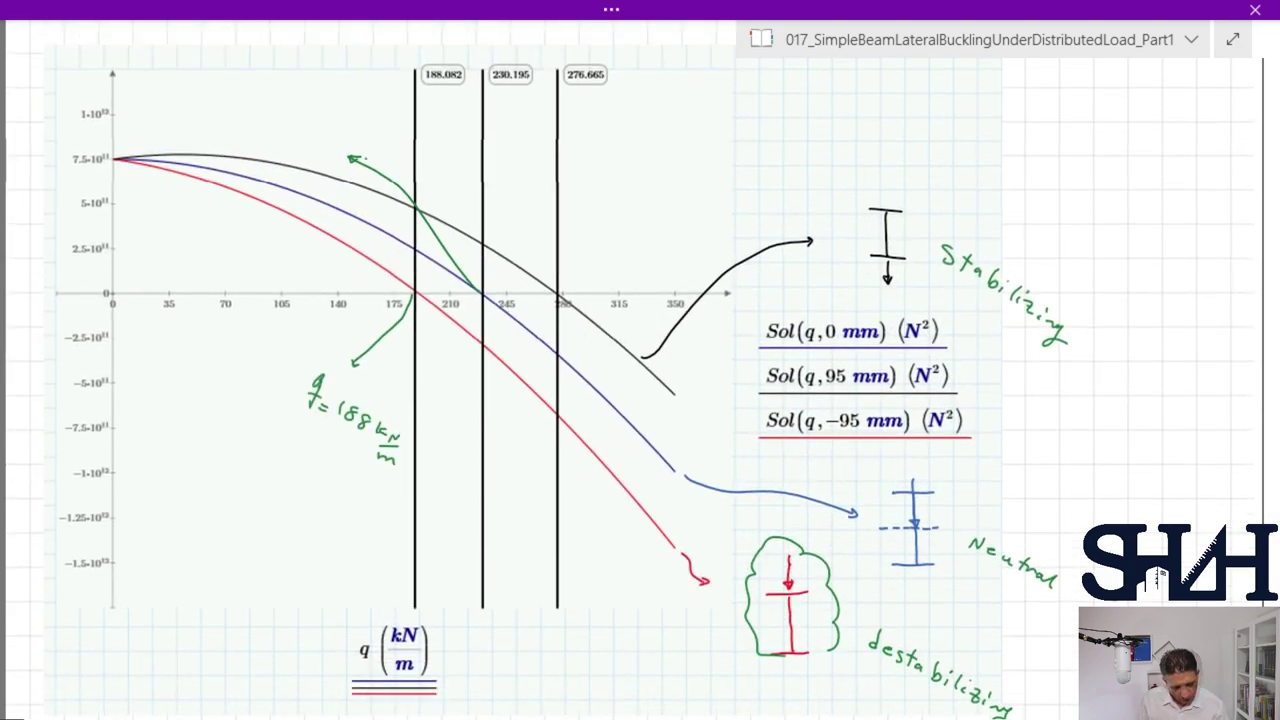
mouse_move(294, 113)
left_mouse_down()
mouse_move(290, 132)
mouse_move(334, 136)
left_mouse_up()
left_click_drag(350, 114, 356, 132)
mouse_move(358, 134)
left_mouse_down()
mouse_move(370, 128)
mouse_move(360, 146)
left_mouse_up()
left_click_drag(362, 148, 372, 150)
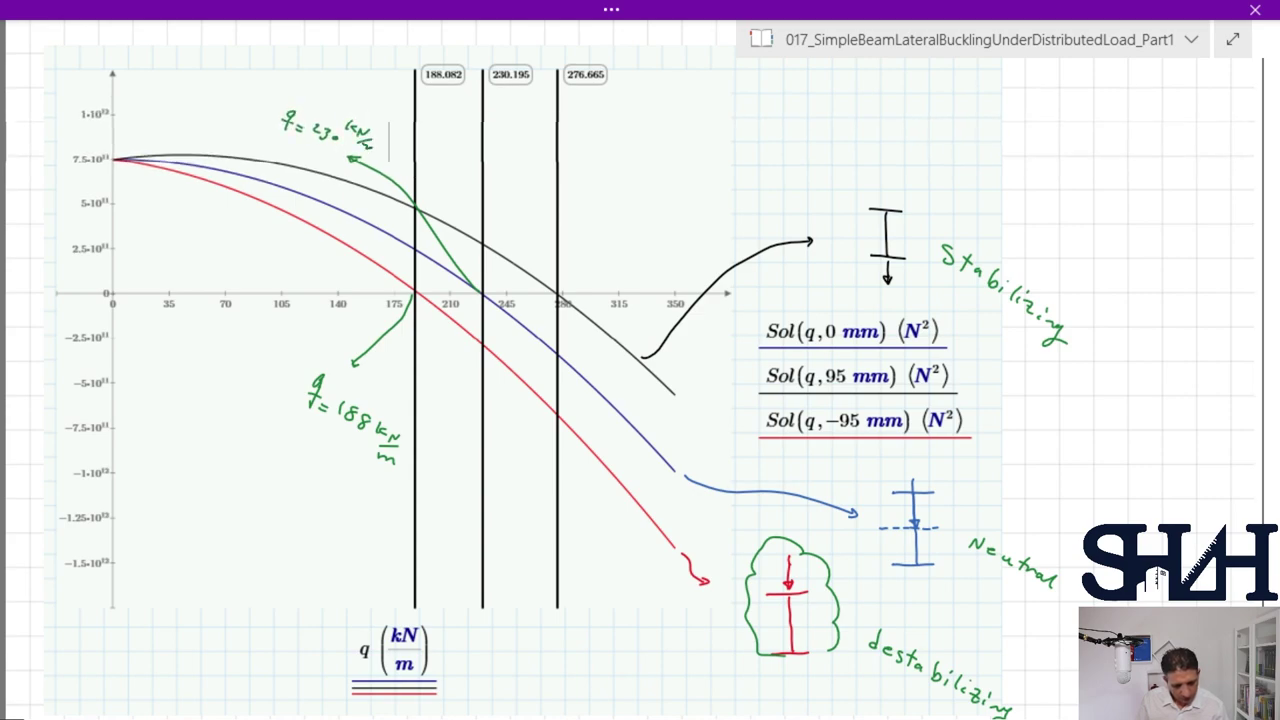
Step: Draw a green arrow from the black curve's zero crossing and annotate it with q = 277 kN/m
left_click_drag(561, 288, 598, 240)
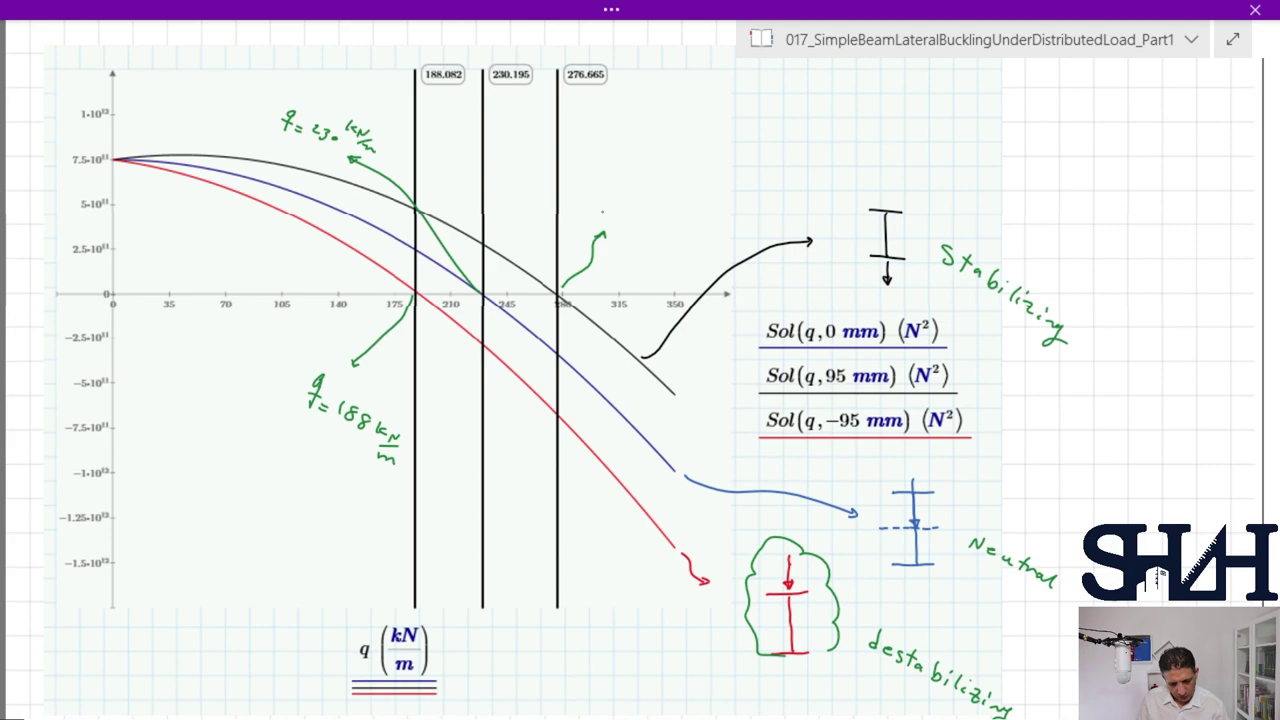
left_click_drag(599, 178, 592, 196)
left_click_drag(605, 192, 613, 196)
left_click_drag(603, 198, 611, 202)
left_click_drag(621, 199, 659, 239)
left_click_drag(670, 231, 667, 240)
left_click_drag(669, 234, 682, 247)
left_click_drag(666, 262, 682, 260)
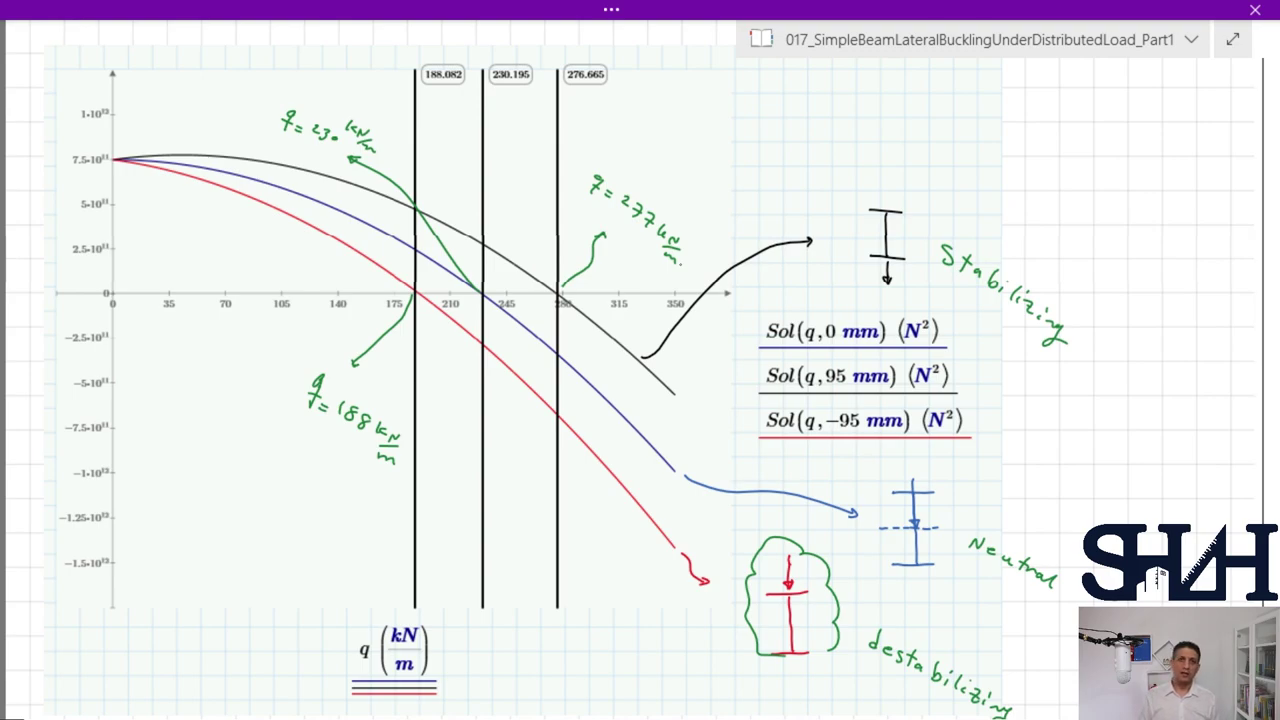
Step: In red ink below the plot, write "Des:" with an arrow to the critical moment formula Mcr = qL²/8
scroll(1268, 295, "down", 3)
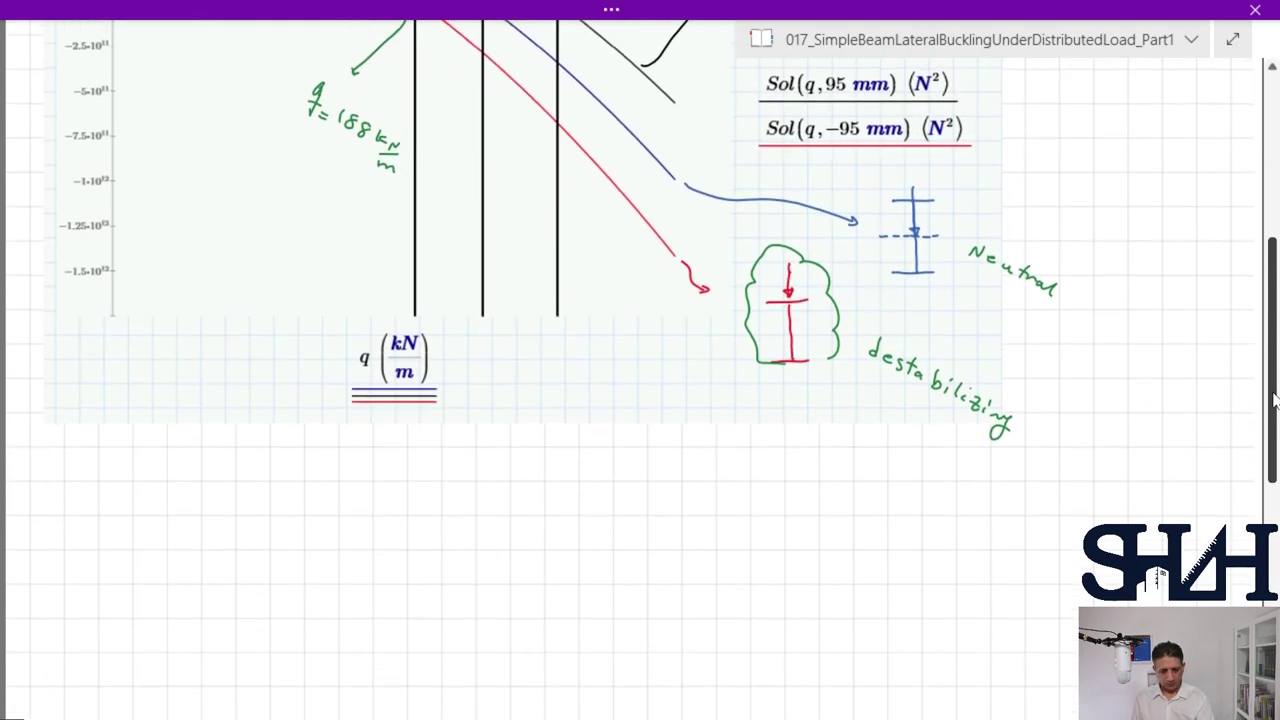
left_click(610, 12)
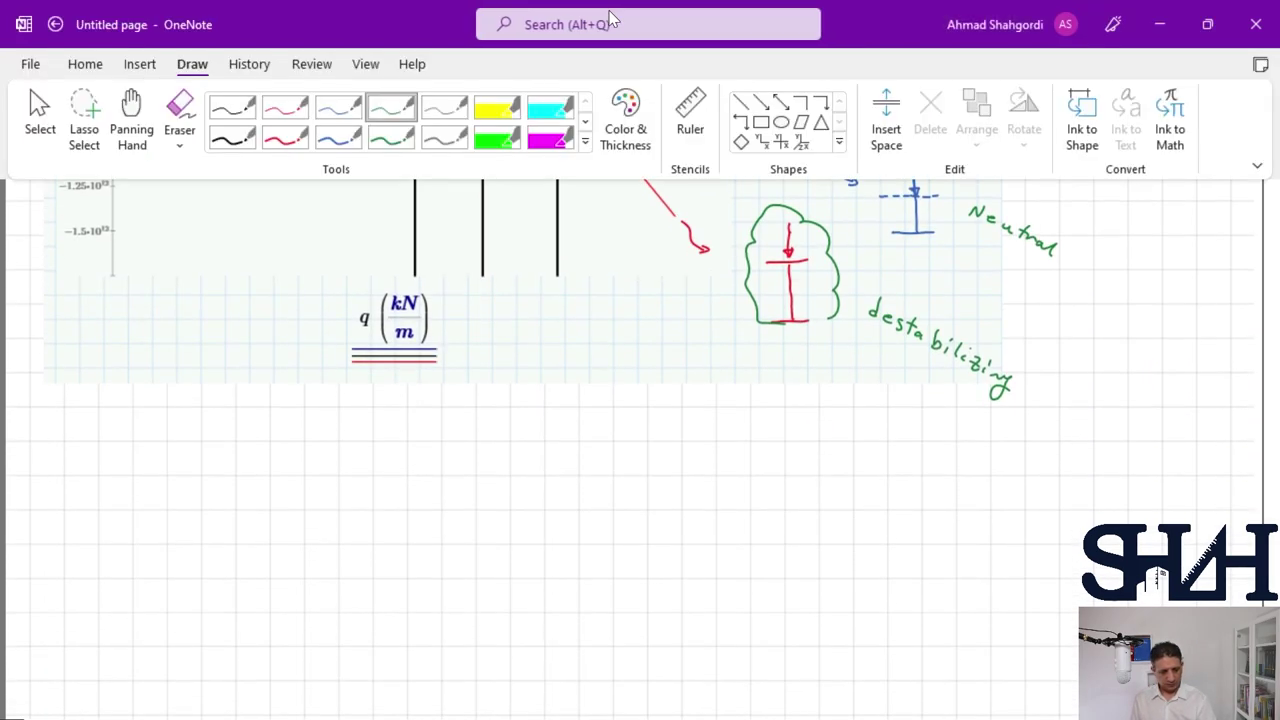
left_click(282, 106)
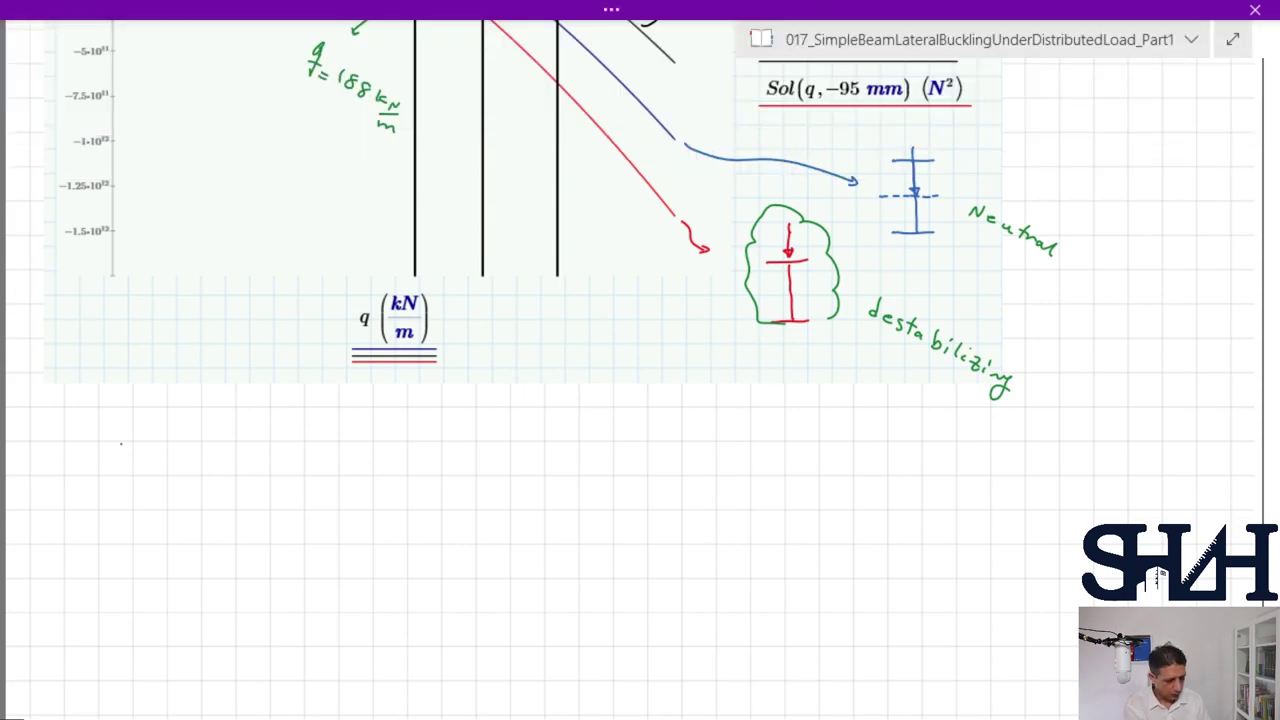
mouse_move(97, 450)
left_mouse_down()
mouse_move(97, 476)
mouse_move(121, 476)
left_mouse_up()
mouse_move(147, 460)
left_mouse_down()
mouse_move(132, 475)
mouse_move(330, 480)
mouse_move(356, 468)
left_mouse_up()
left_click(165, 461)
left_click(165, 471)
mouse_move(345, 475)
left_mouse_down()
mouse_move(428, 462)
mouse_move(433, 442)
mouse_move(400, 494)
left_mouse_up()
left_click_drag(384, 470, 466, 466)
left_click_drag(453, 476, 499, 457)
Step: Complete the red destabilizing equation with 188 kN/m × (4 m)² / 8 = 376 kN·m
mouse_move(516, 442)
left_mouse_down()
mouse_move(512, 456)
mouse_move(552, 455)
left_mouse_up()
mouse_move(561, 444)
left_mouse_down()
mouse_move(562, 455)
mouse_move(579, 446)
left_mouse_up()
mouse_move(584, 448)
left_mouse_down()
mouse_move(575, 458)
mouse_move(617, 459)
left_mouse_up()
mouse_move(617, 447)
left_mouse_down()
mouse_move(605, 459)
mouse_move(651, 453)
left_mouse_up()
mouse_move(648, 444)
left_mouse_down()
mouse_move(649, 460)
mouse_move(671, 453)
mouse_move(680, 466)
left_mouse_up()
left_click_drag(634, 440, 630, 462)
mouse_move(688, 426)
left_mouse_down()
mouse_move(697, 436)
mouse_move(595, 477)
mouse_move(630, 501)
left_mouse_up()
left_click_drag(705, 475, 717, 474)
left_click_drag(706, 482, 718, 481)
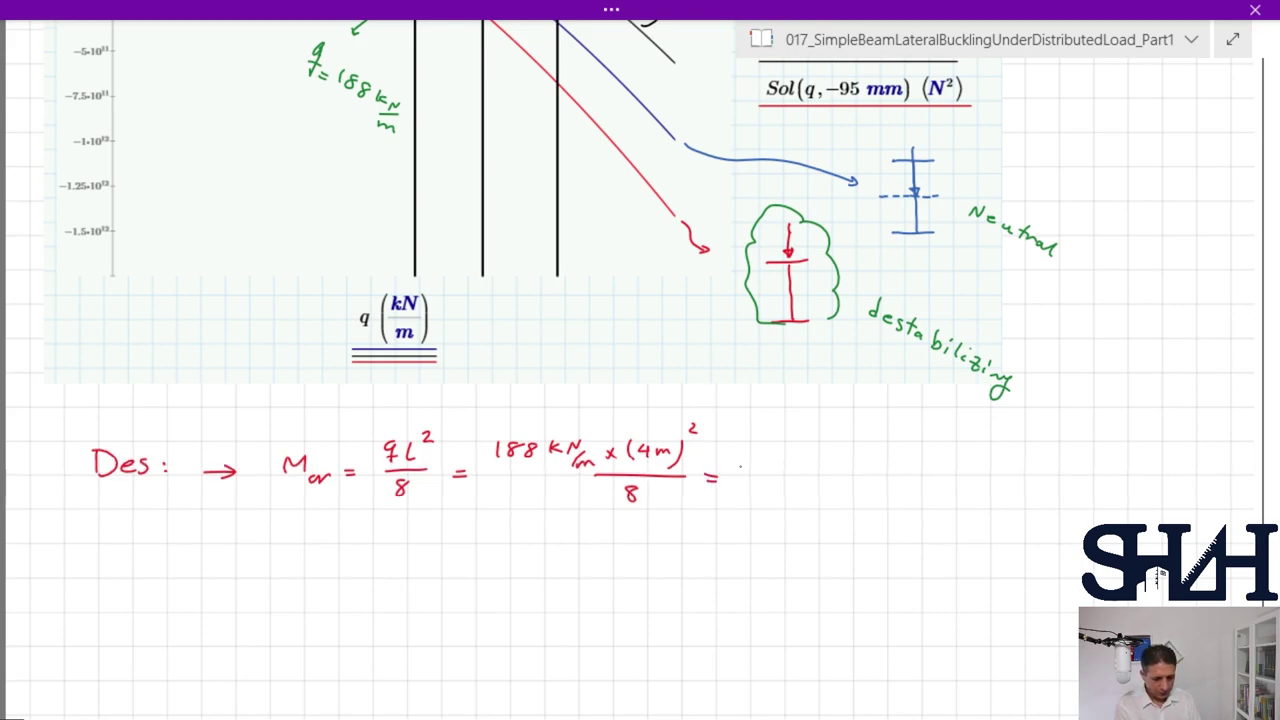
mouse_move(752, 460)
left_mouse_down()
mouse_move(757, 477)
mouse_move(842, 462)
mouse_move(882, 476)
left_mouse_up()
left_click(852, 470)
Step: In blue ink below the red line, write "Neu:" with an arrow to "Mcr ="
left_click(612, 10)
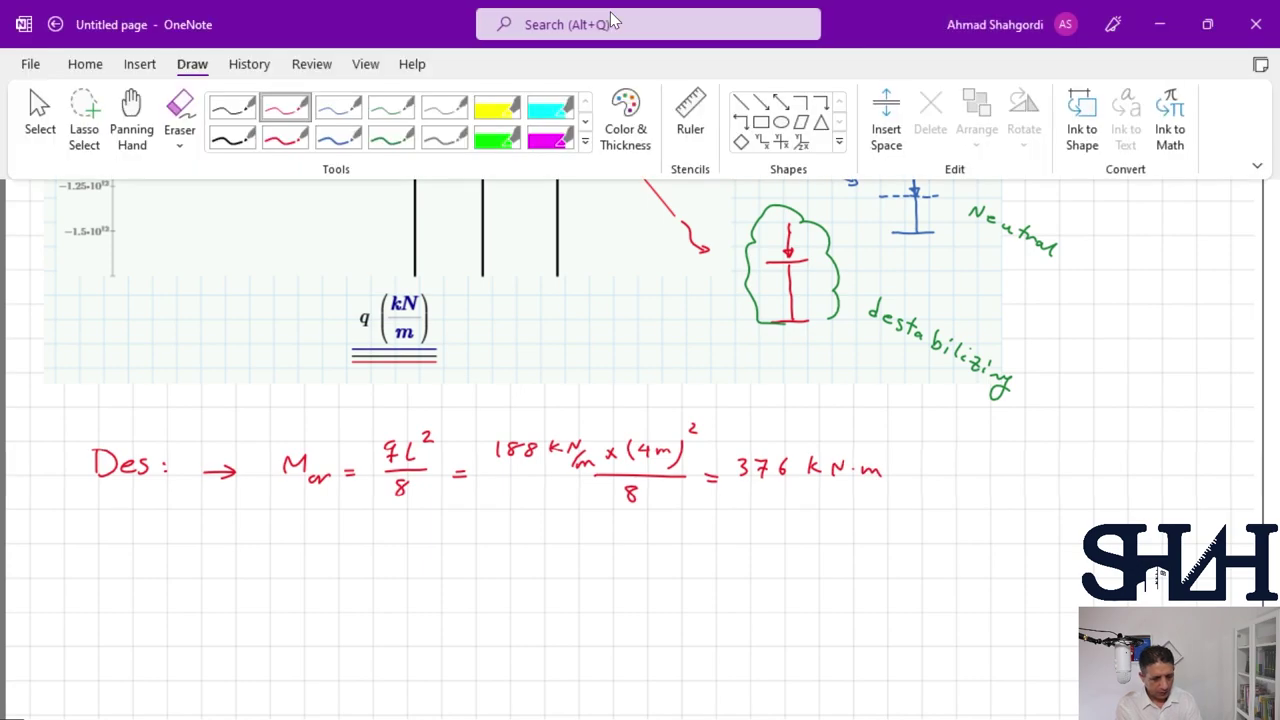
left_click(339, 114)
left_click_drag(84, 540, 104, 521)
left_click(132, 533)
left_click_drag(110, 533, 148, 530)
left_click(163, 529)
left_click(163, 538)
left_click_drag(210, 540, 242, 540)
mouse_move(234, 533)
left_mouse_down()
mouse_move(242, 546)
mouse_move(321, 553)
left_mouse_up()
left_click_drag(336, 547, 344, 547)
left_click_drag(337, 553, 345, 552)
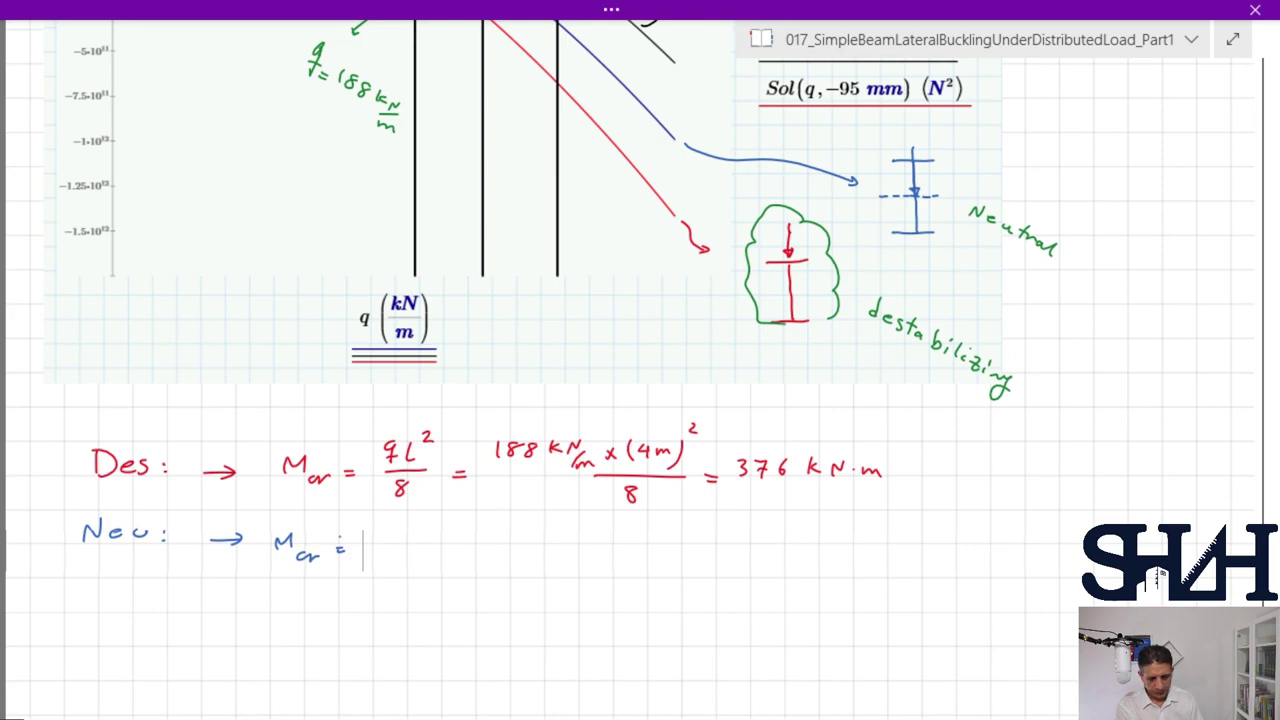
Step: Complete the blue neutral equation with 230 kN/m × (4 m)² / 8 = 460 kN·m
mouse_move(1275, 473)
left_mouse_down()
mouse_move(1275, 387)
mouse_move(1275, 490)
left_mouse_up()
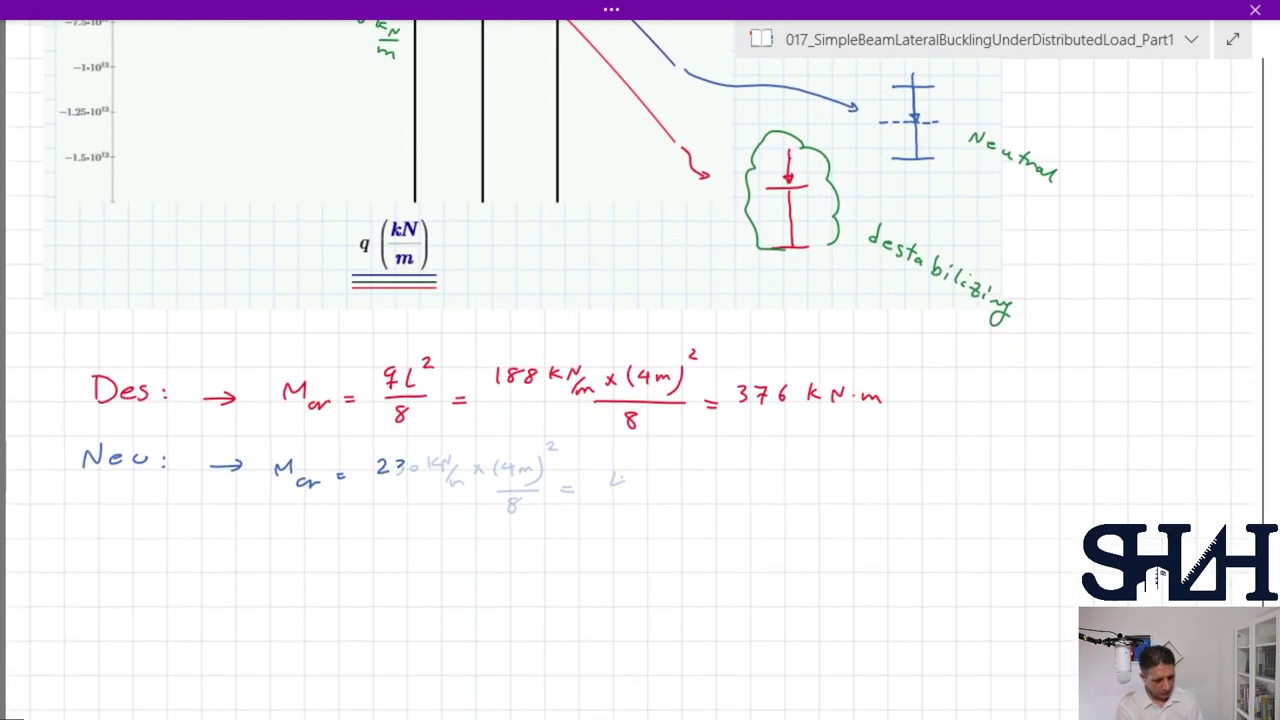
left_click(736, 484)
mouse_move(713, 491)
left_mouse_down()
mouse_move(726, 477)
mouse_move(764, 490)
left_mouse_up()
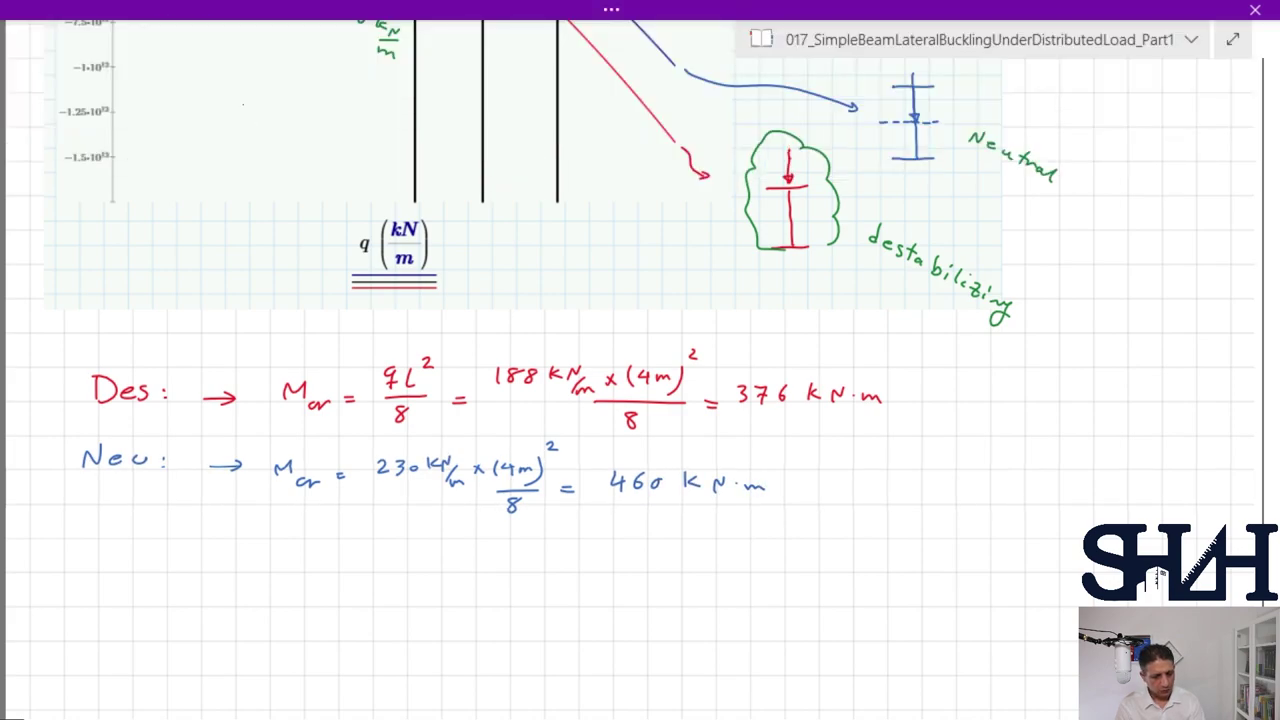
Step: In black ink below the blue line, write "Sta:" with an arrow to "Mcr ="
left_click_drag(96, 550, 86, 566)
mouse_move(118, 537)
left_mouse_down()
mouse_move(120, 566)
mouse_move(132, 545)
left_mouse_up()
mouse_move(140, 556)
left_mouse_down()
mouse_move(130, 566)
mouse_move(143, 568)
left_mouse_up()
left_click(158, 552)
left_click(158, 562)
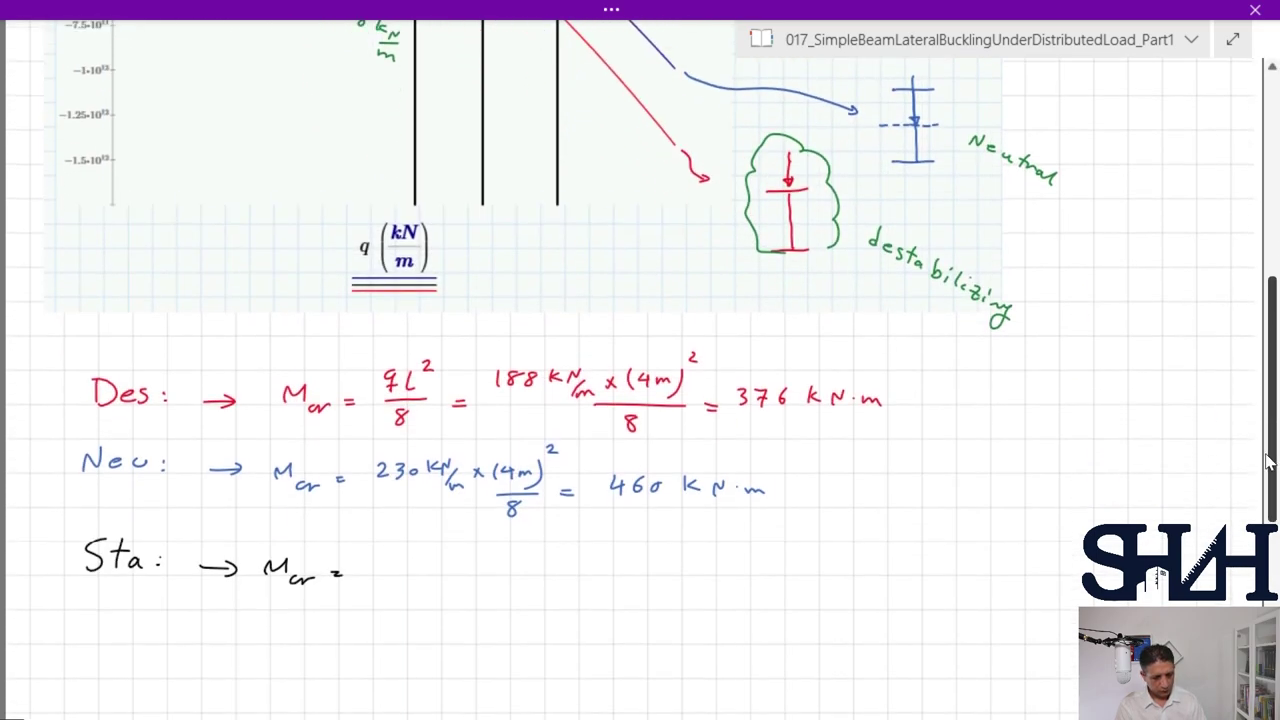
Step: Complete the black stabilizing equation with 277 kN/m × (4 m)² / 8 = 554 kN·m
scroll(640, 360, "down", 1)
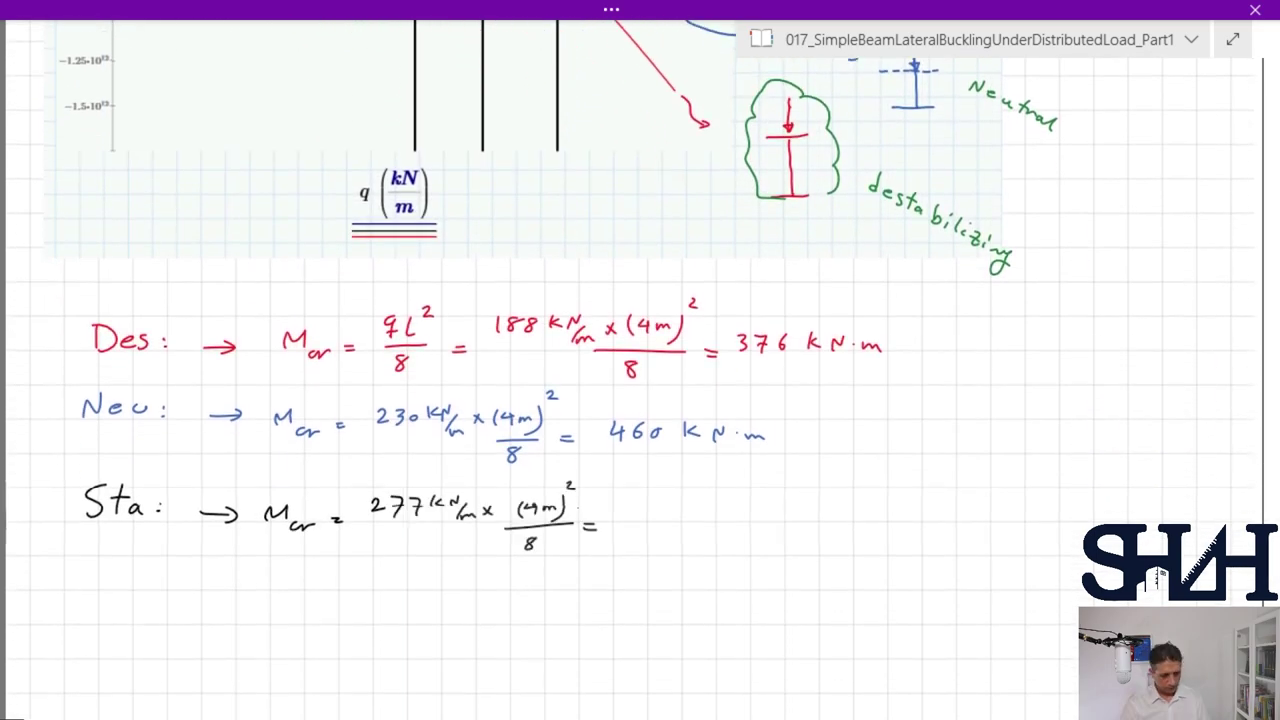
left_click_drag(630, 506, 621, 519)
left_click_drag(652, 506, 643, 519)
left_click_drag(668, 505, 678, 513)
left_click_drag(675, 506, 676, 519)
mouse_move(702, 501)
left_mouse_down()
mouse_move(700, 516)
mouse_move(787, 520)
left_mouse_up()
left_click(759, 516)
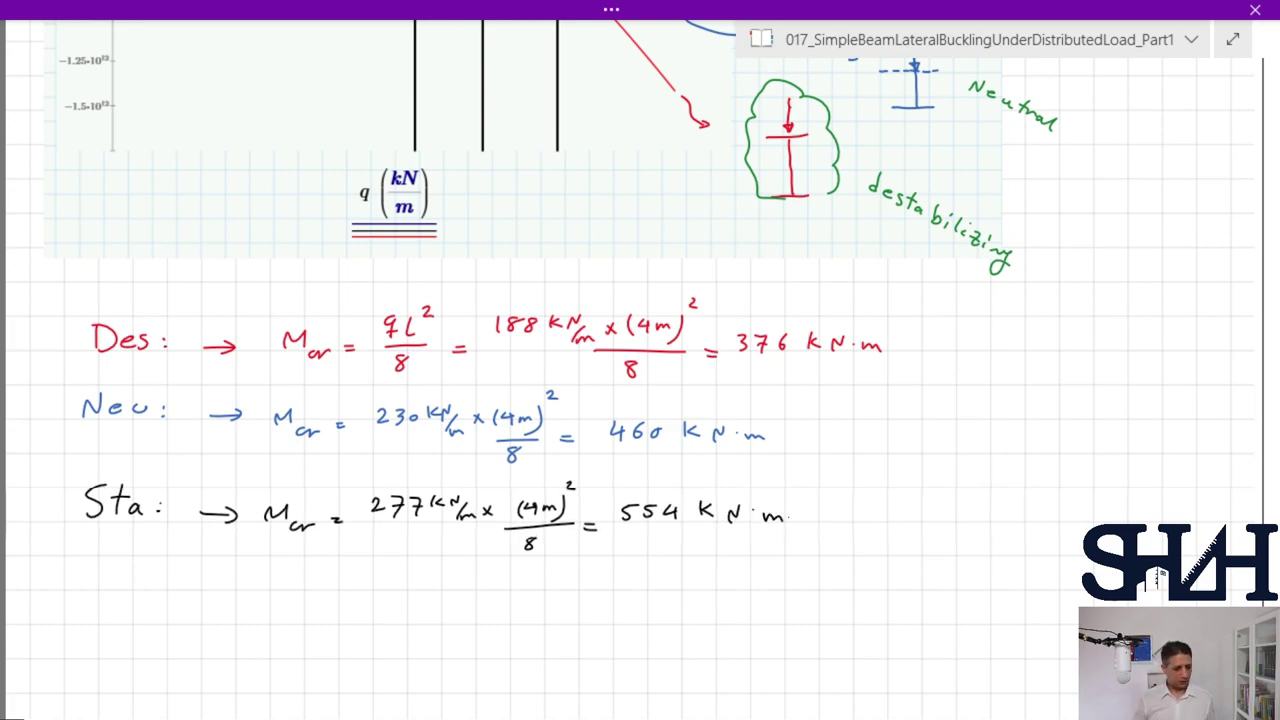